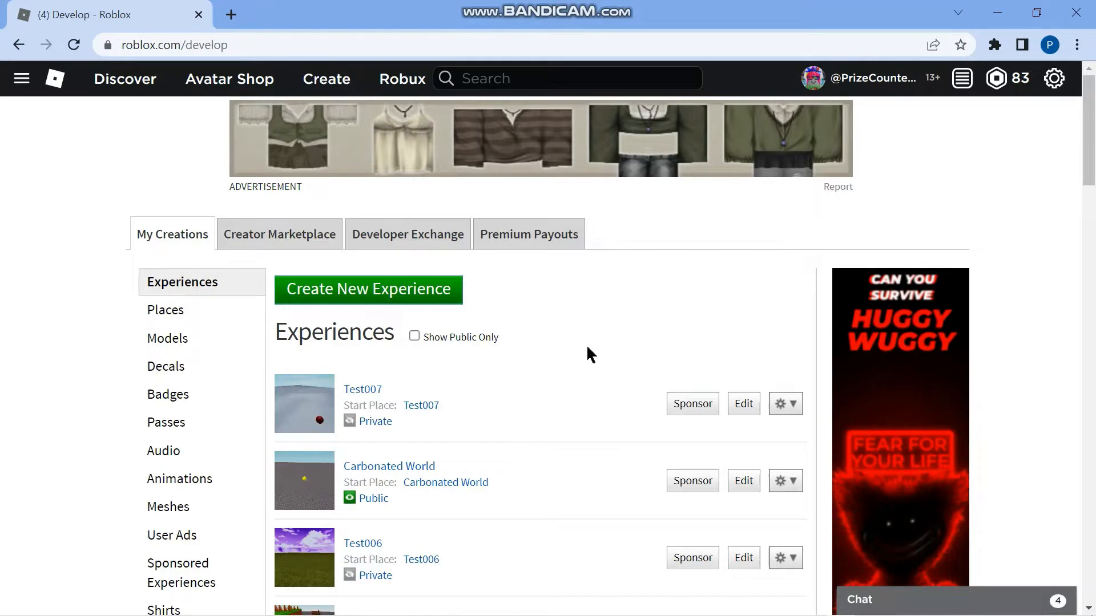
Start a new experience from the Create page so Roblox Studio launches.
{"action": "left_click", "coordinate": [372, 295]}
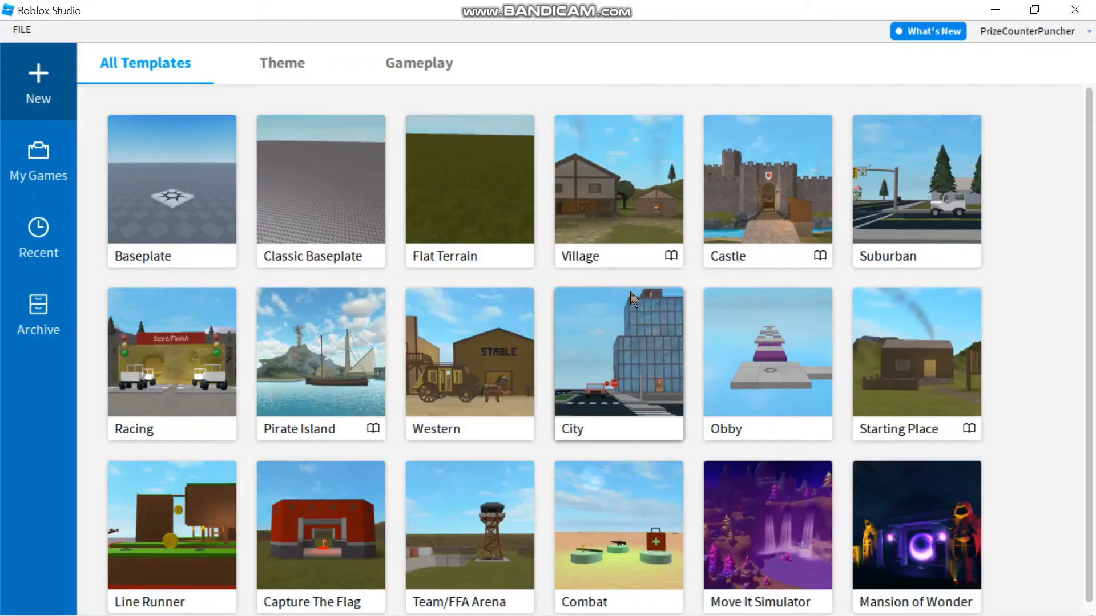
Open a Flat Terrain place and tilt the camera up until the sun is in view.
{"action": "left_click", "coordinate": [476, 220]}
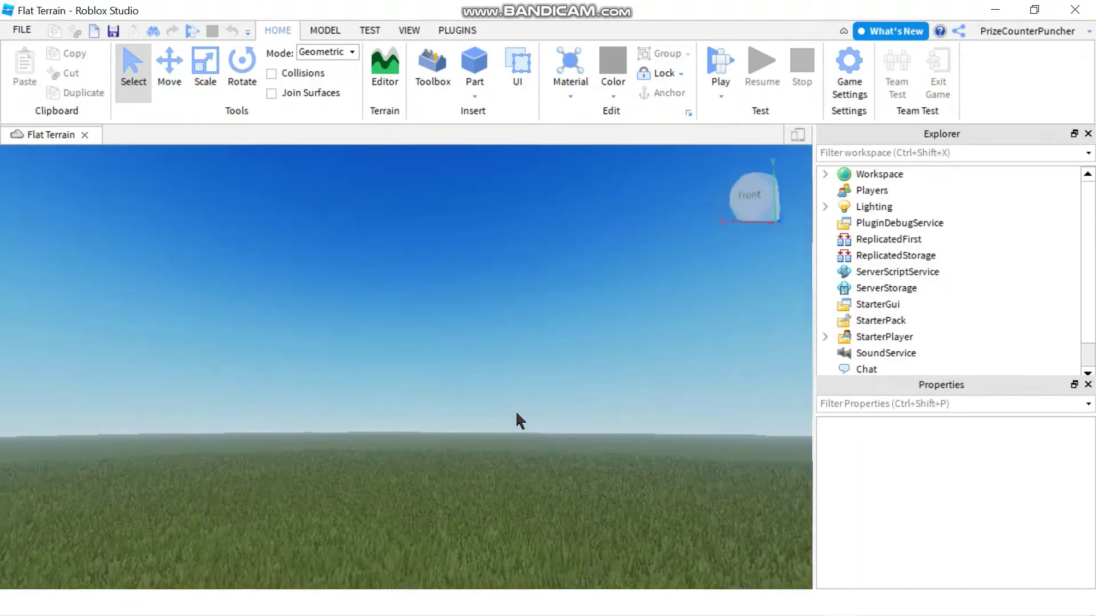
{"action": "right_click_drag", "start_coordinate": [517, 421], "coordinate": [494, 417]}
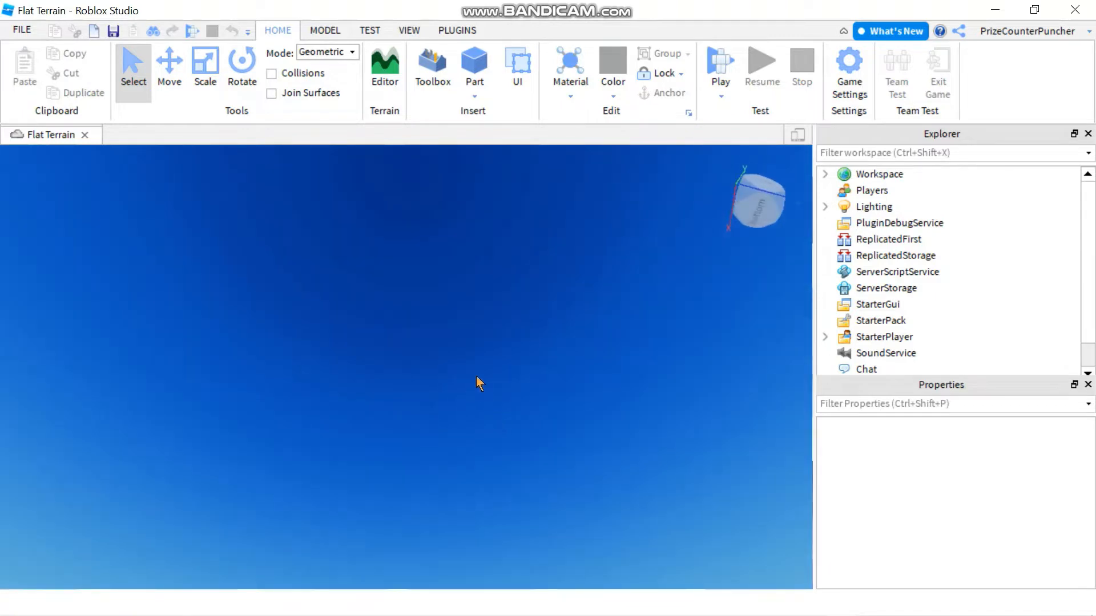
{"action": "mouse_move", "coordinate": [516, 416]}
{"action": "right_mouse_down"}
{"action": "mouse_move", "coordinate": [506, 417]}
{"action": "mouse_move", "coordinate": [519, 420]}
{"action": "right_mouse_up"}
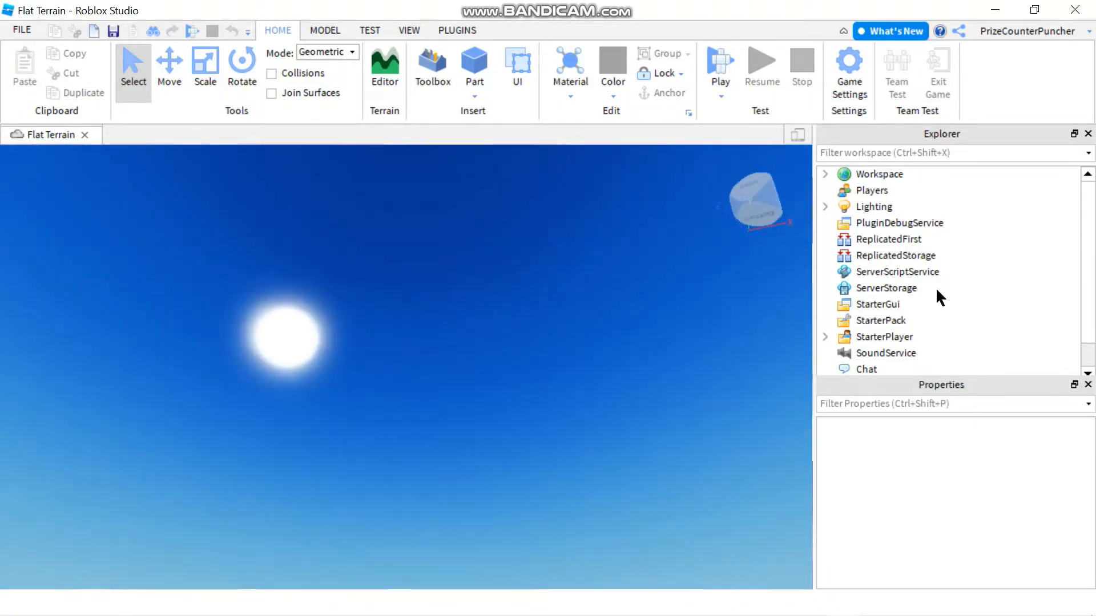
Set Lighting's TimeOfDay to 0 so the sky turns to a starry midnight.
{"action": "left_click", "coordinate": [874, 206]}
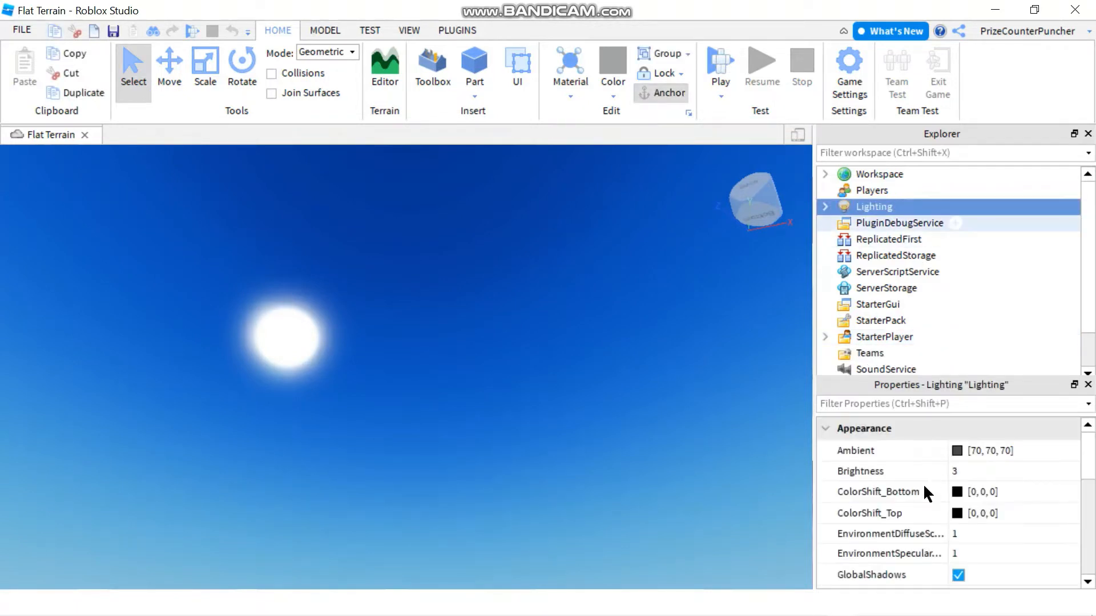
{"action": "scroll", "coordinate": [922, 494], "scroll_direction": "down", "scroll_amount": 5}
{"action": "scroll", "coordinate": [922, 493], "scroll_direction": "down", "scroll_amount": 5}
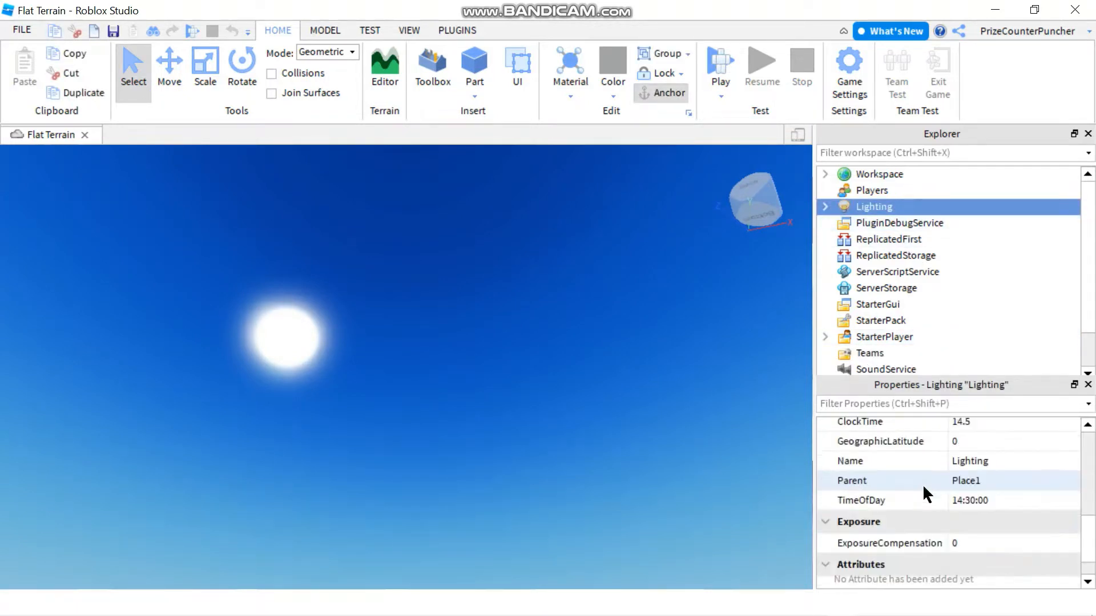
{"action": "left_click", "coordinate": [974, 497]}
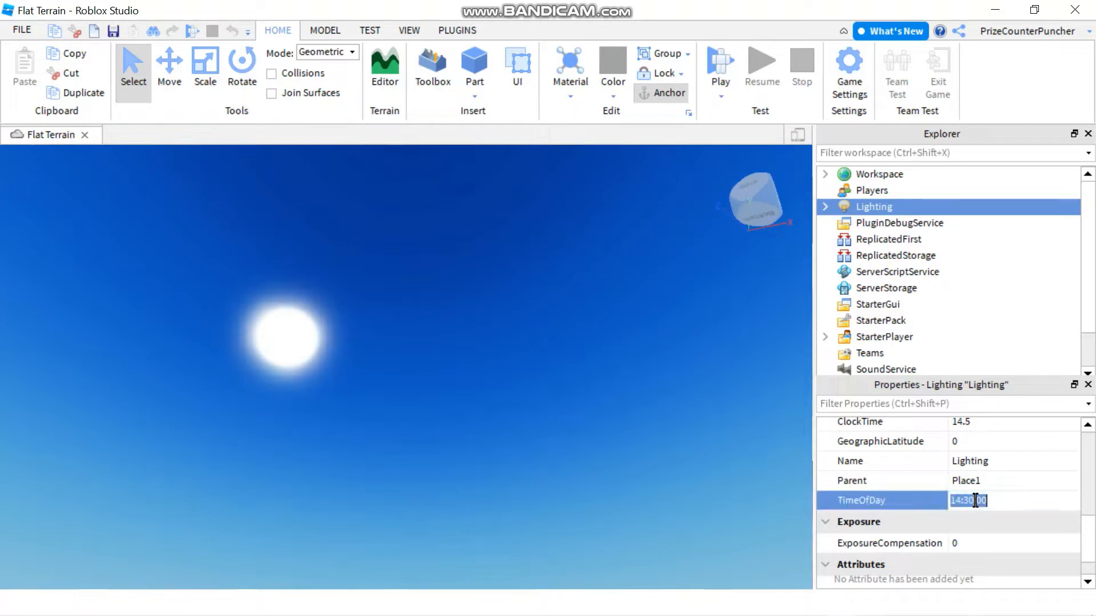
{"action": "type", "text": "0"}
{"action": "key", "text": "Return"}
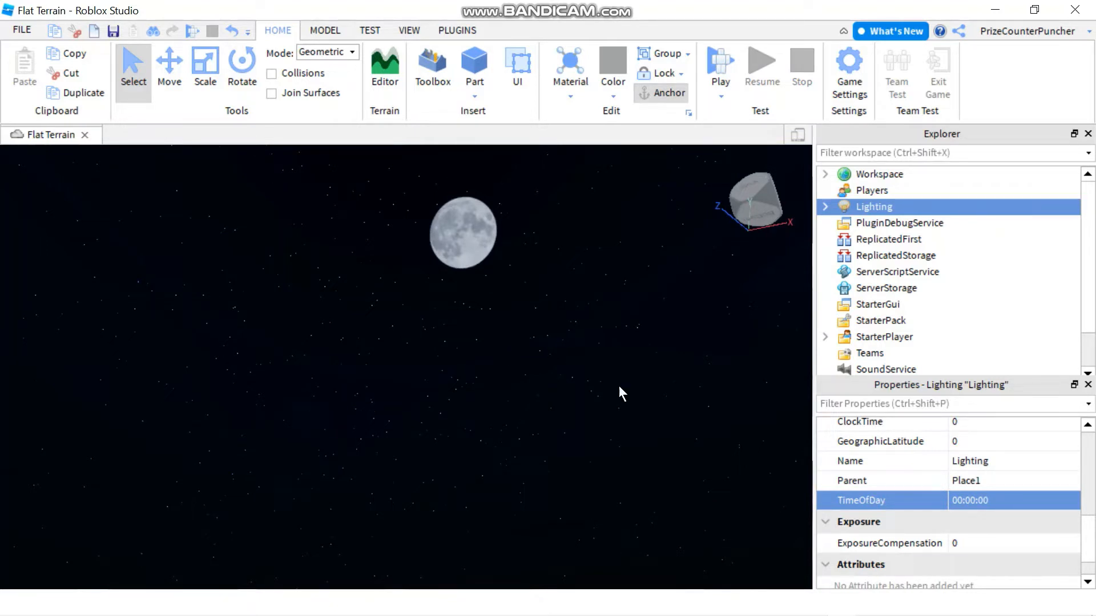
Uncheck the Sky's CelestialBodiesShown so the moon vanishes, leaving only stars.
{"action": "mouse_move", "coordinate": [874, 206]}
{"action": "left_click", "coordinate": [823, 206]}
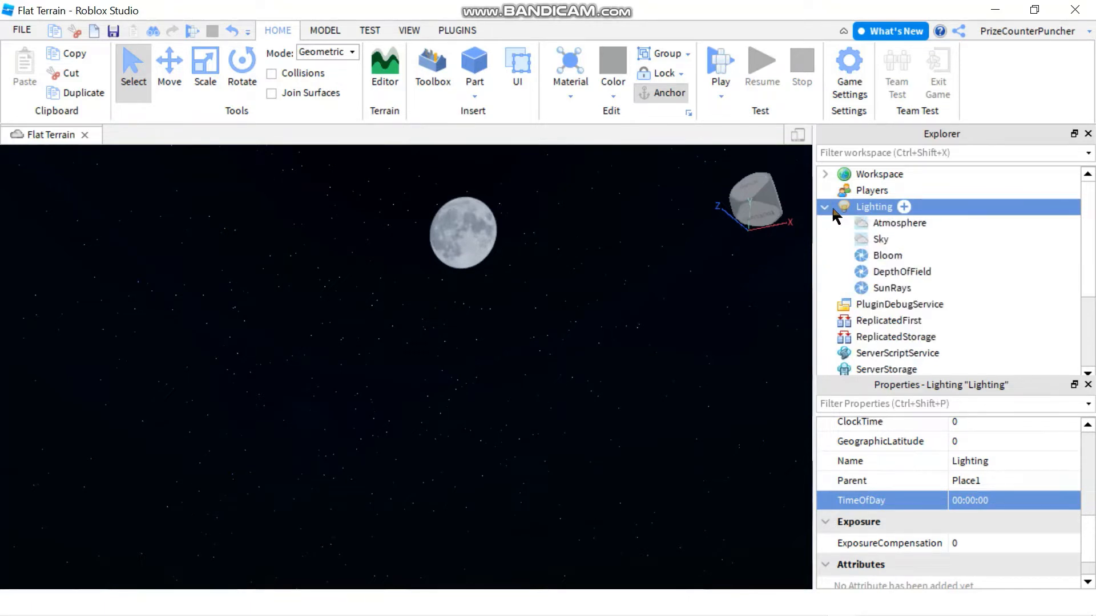
{"action": "left_click", "coordinate": [877, 242]}
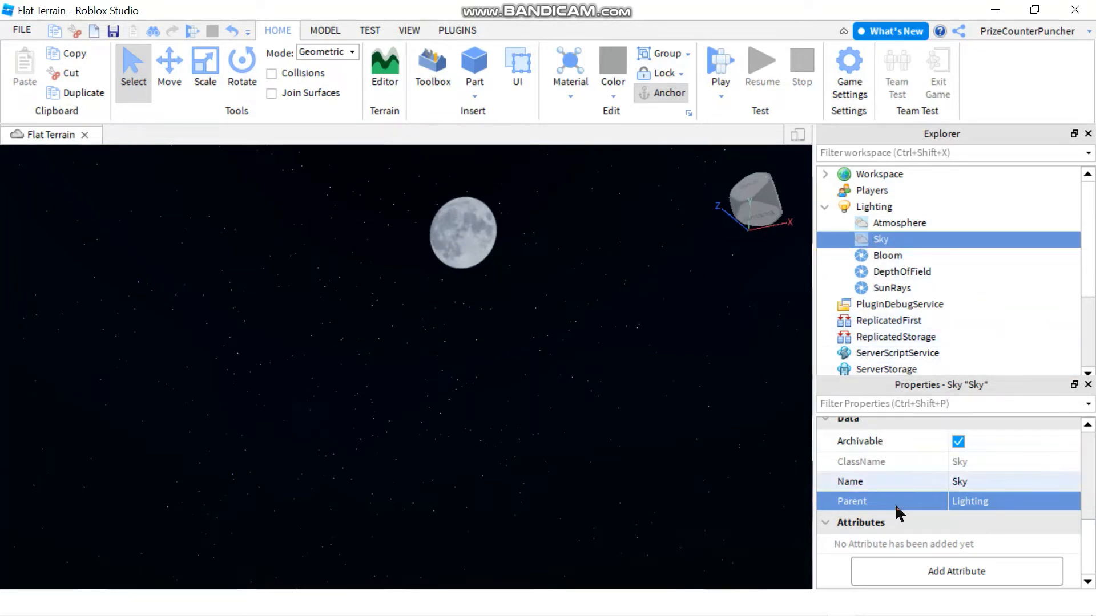
{"action": "scroll", "coordinate": [898, 516], "scroll_direction": "up", "scroll_amount": 5}
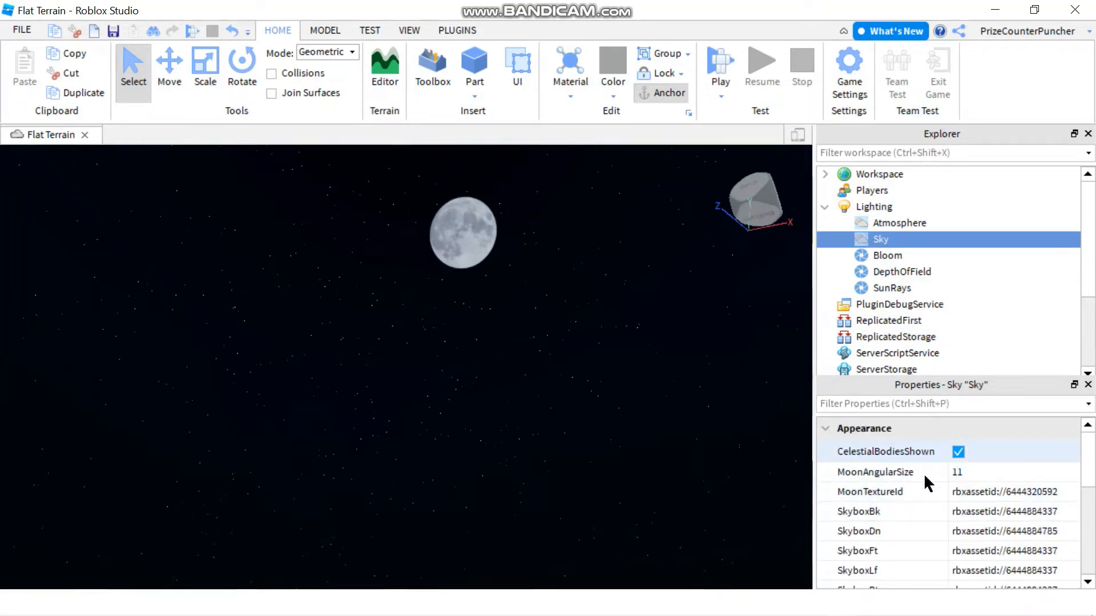
{"action": "left_click", "coordinate": [958, 452]}
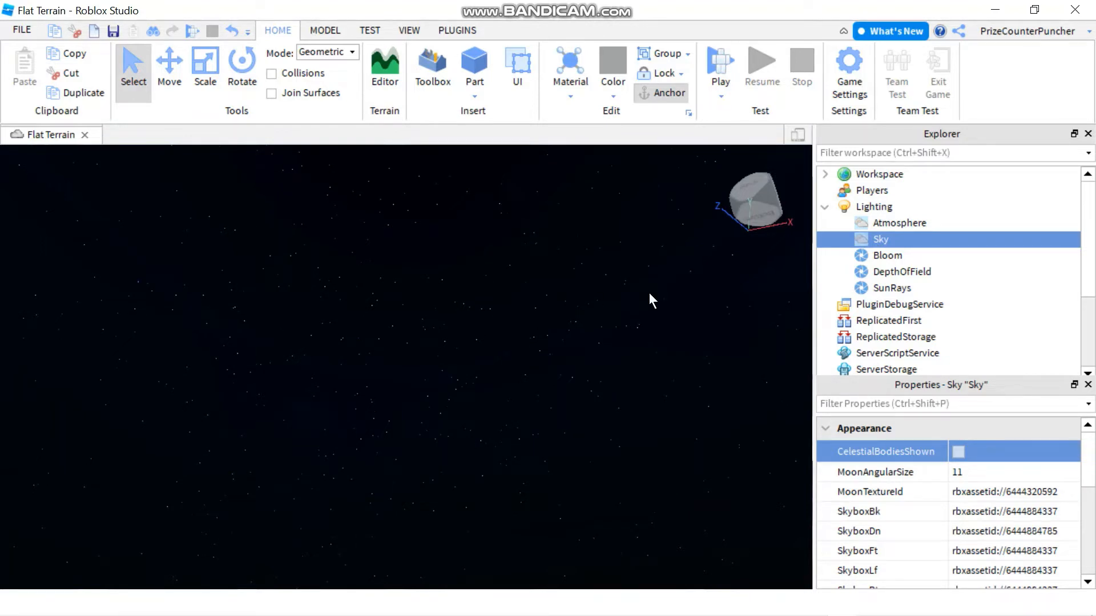
{"action": "scroll", "coordinate": [895, 492], "scroll_direction": "down", "scroll_amount": 3}
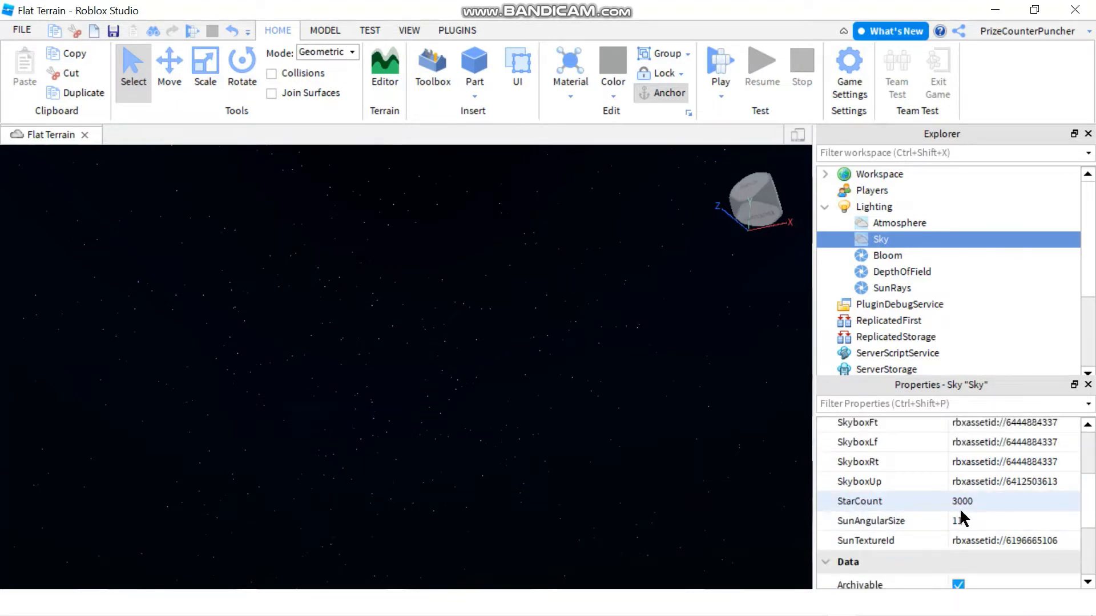
Set the Sky's StarCount to 0, then 5000, and re-enable CelestialBodiesShown.
{"action": "left_click", "coordinate": [985, 506]}
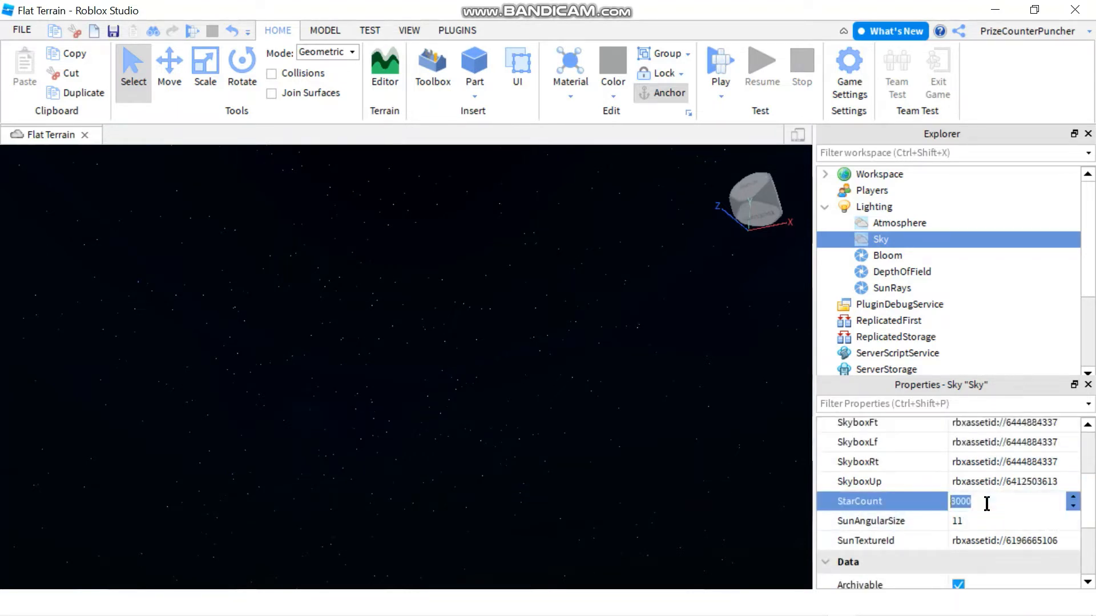
{"action": "type", "text": "0"}
{"action": "key", "text": "Return"}
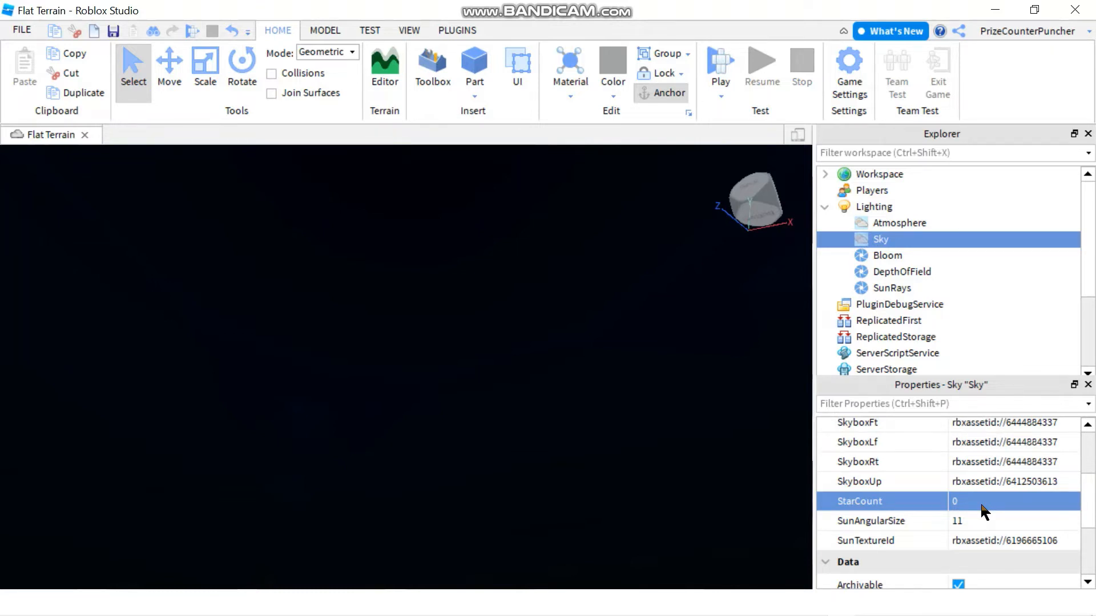
{"action": "left_click", "coordinate": [980, 511]}
{"action": "type", "text": "5000"}
{"action": "key", "text": "Return"}
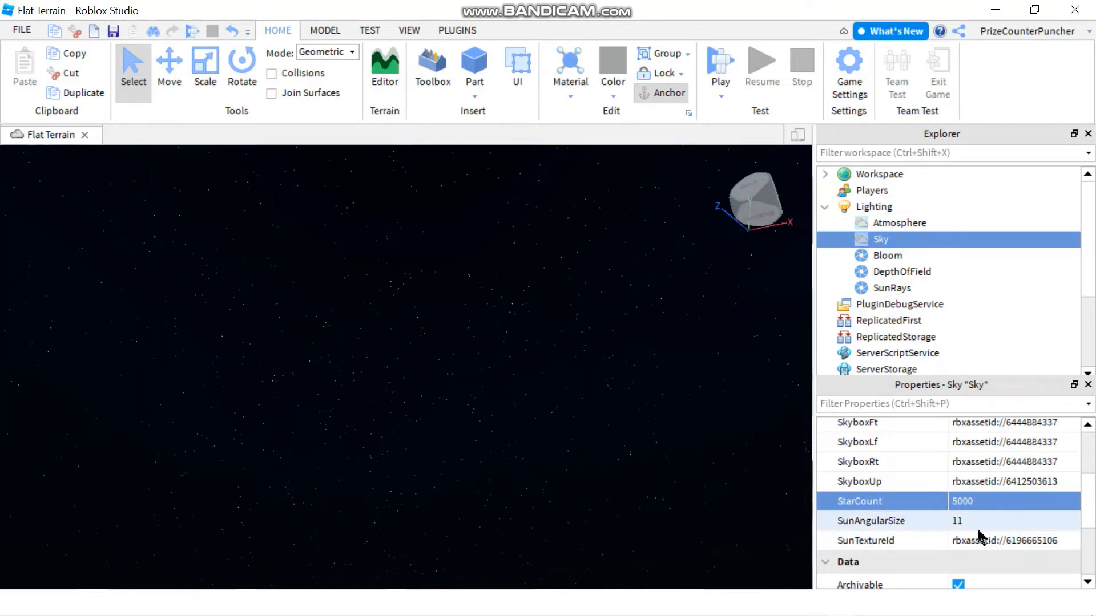
{"action": "scroll", "coordinate": [977, 527], "scroll_direction": "up", "scroll_amount": 3}
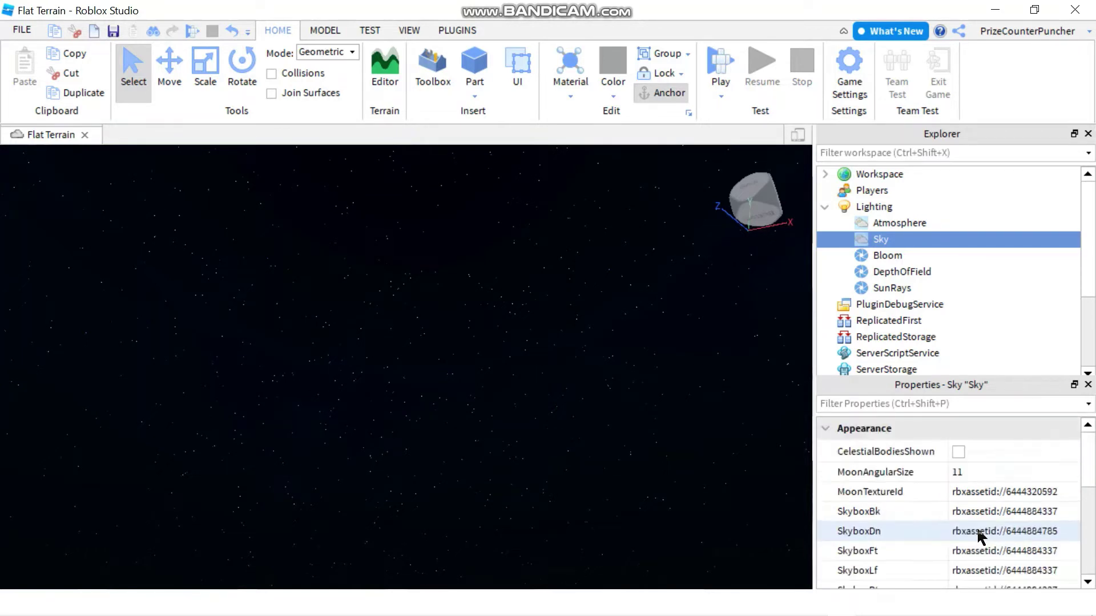
{"action": "left_click", "coordinate": [958, 451]}
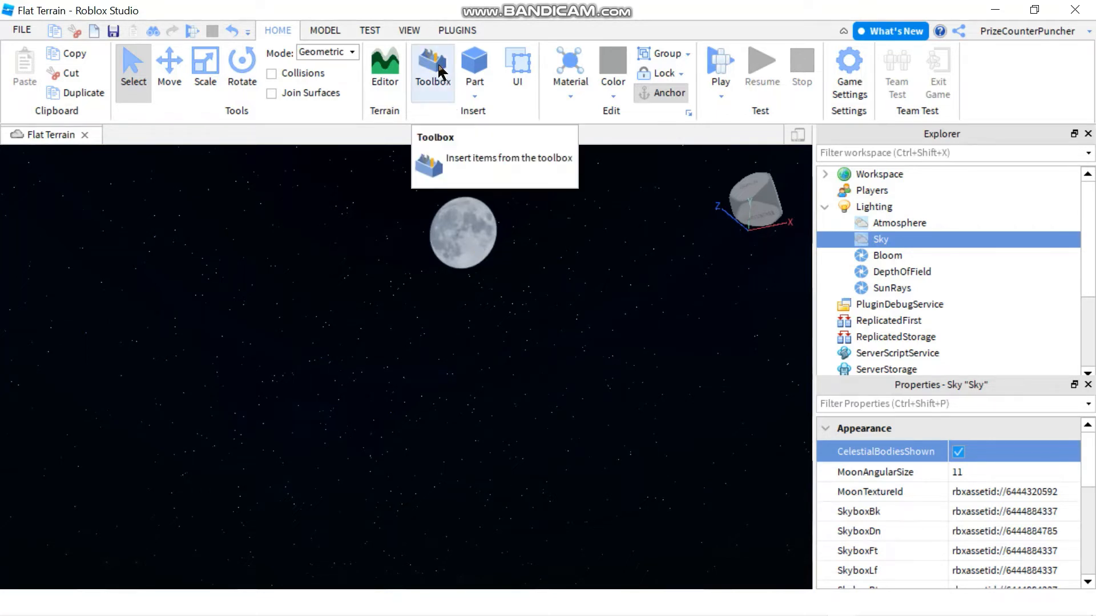
{"action": "left_click", "coordinate": [442, 70]}
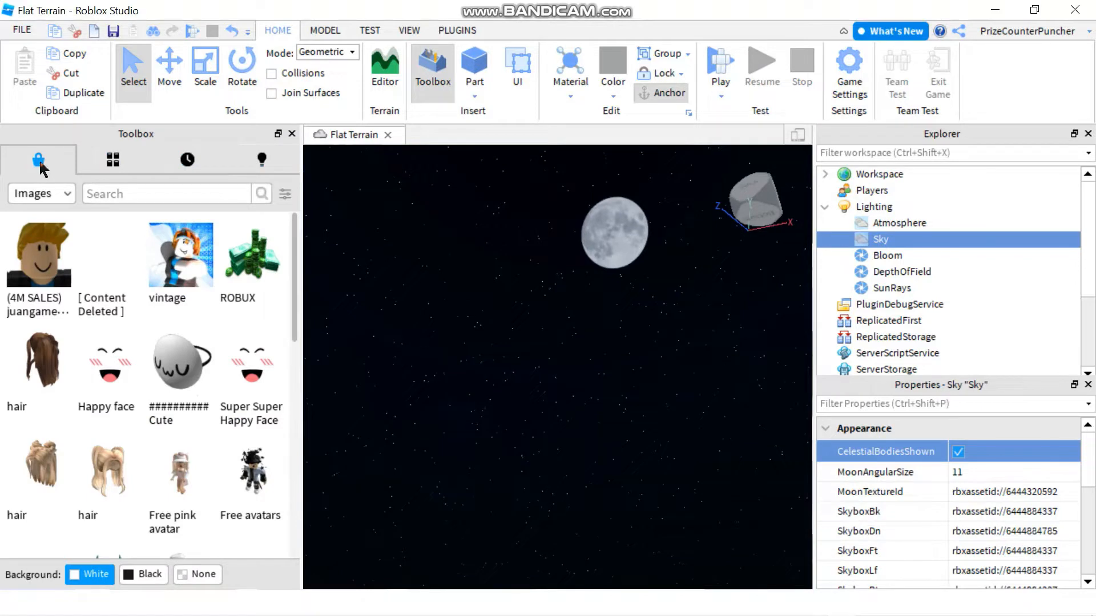
{"action": "left_click", "coordinate": [41, 194]}
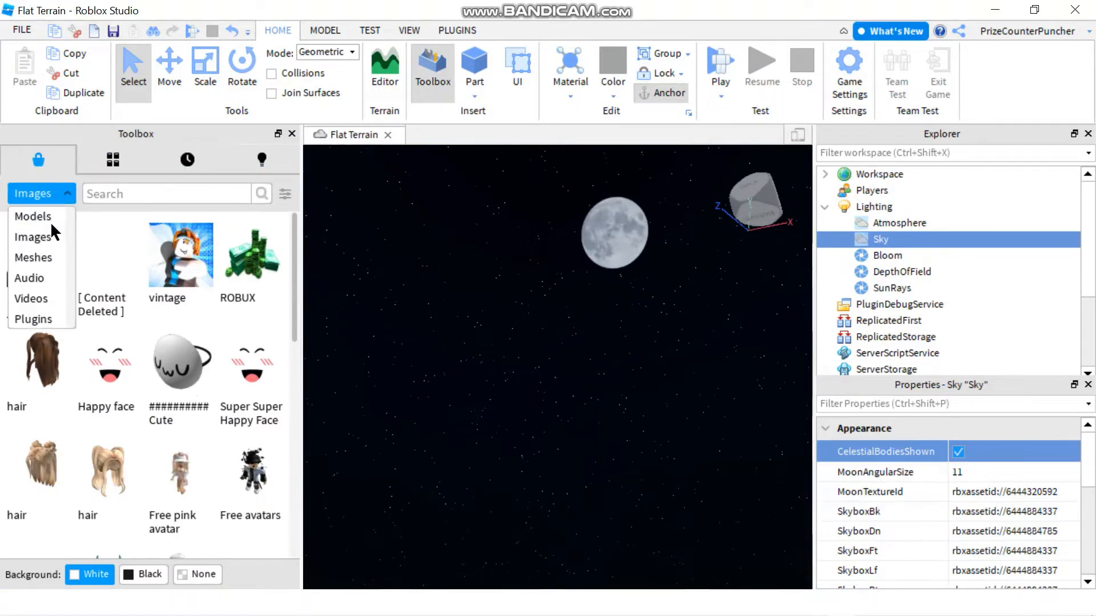
{"action": "left_click", "coordinate": [35, 236]}
{"action": "left_click", "coordinate": [122, 193]}
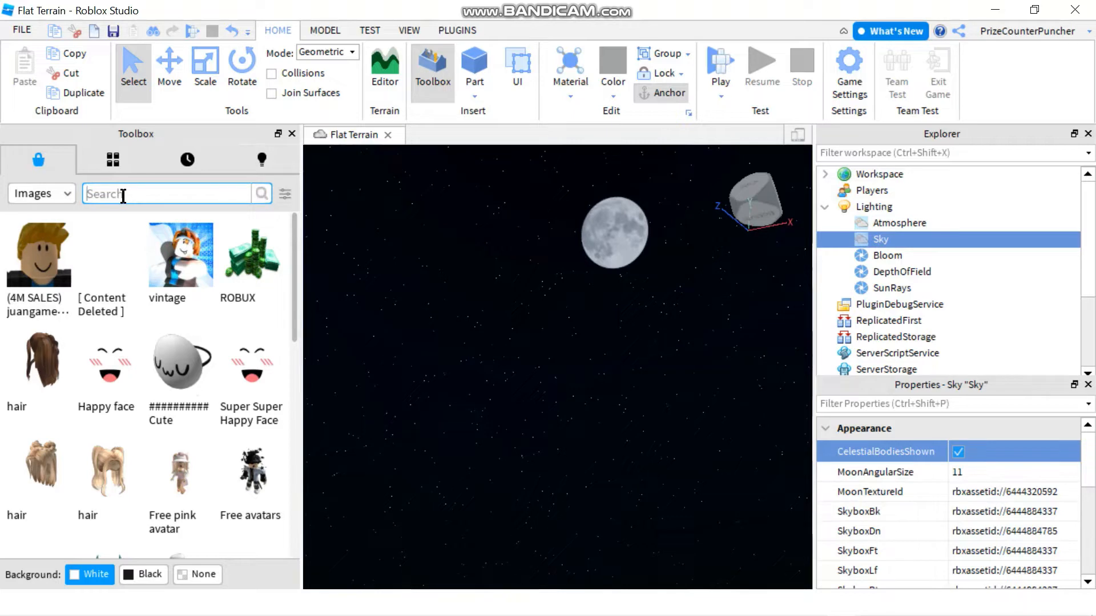
{"action": "type", "text": "moon "}
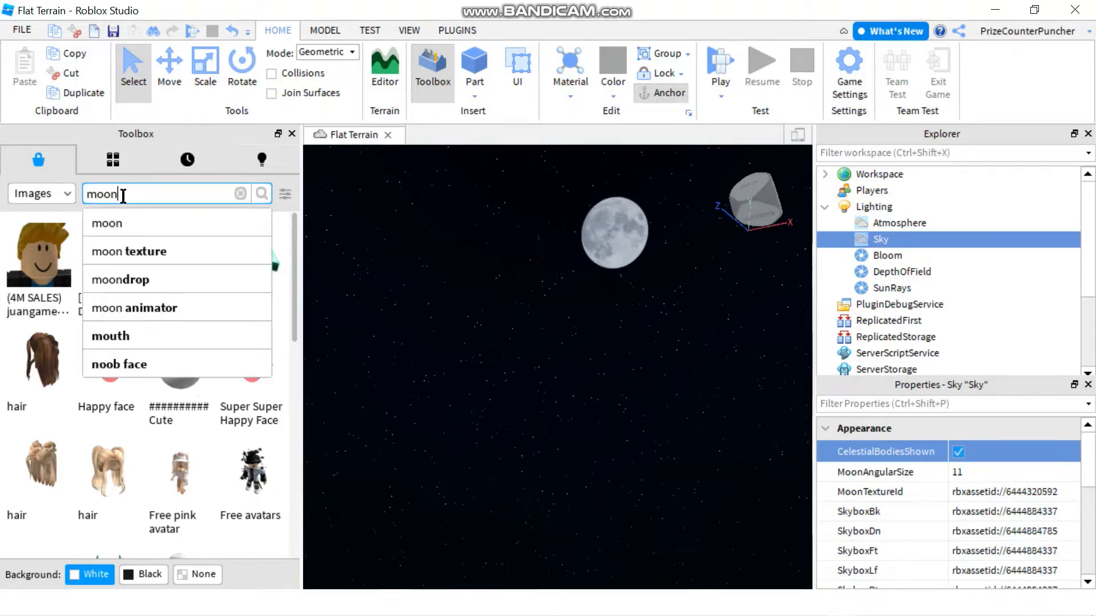
{"action": "type", "text": "texture"}
{"action": "key", "text": "Return"}
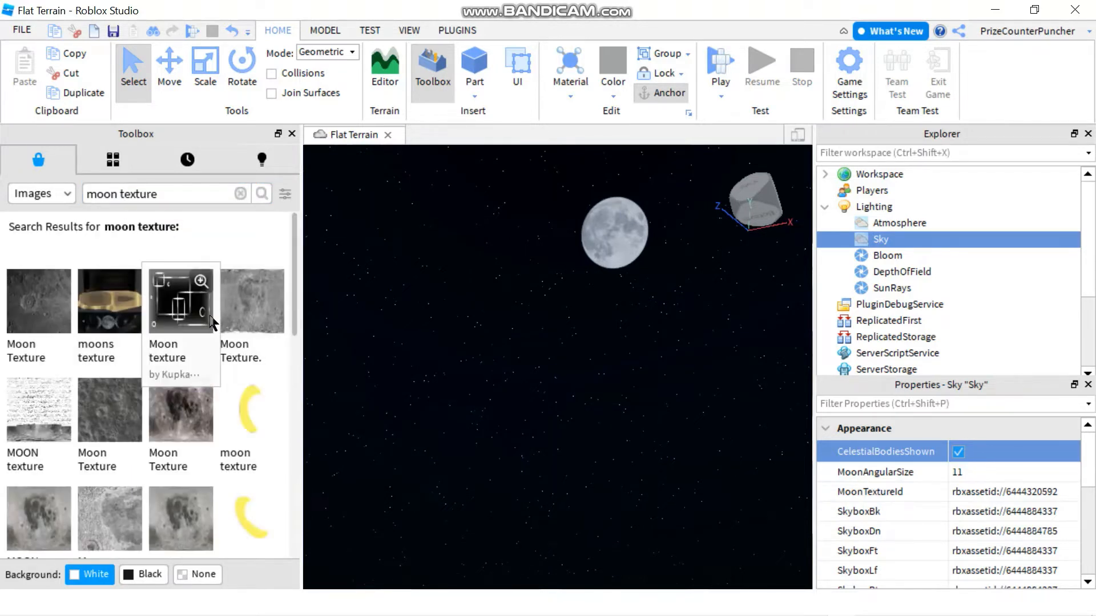
{"action": "scroll", "coordinate": [137, 328], "scroll_direction": "down", "scroll_amount": 2}
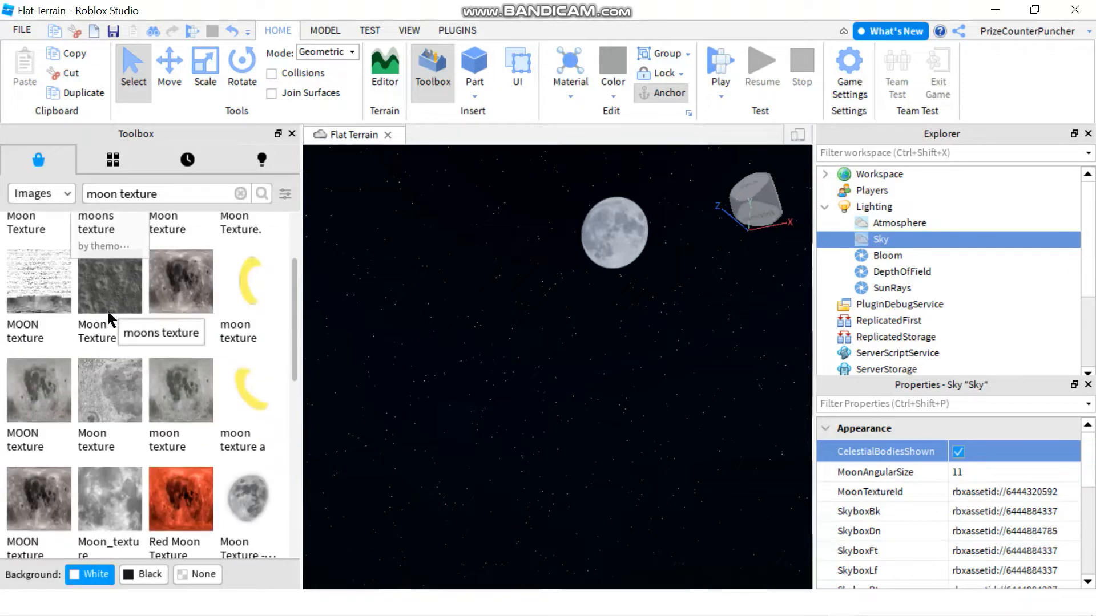
{"action": "scroll", "coordinate": [110, 319], "scroll_direction": "down", "scroll_amount": 2}
{"action": "scroll", "coordinate": [110, 318], "scroll_direction": "down", "scroll_amount": 3}
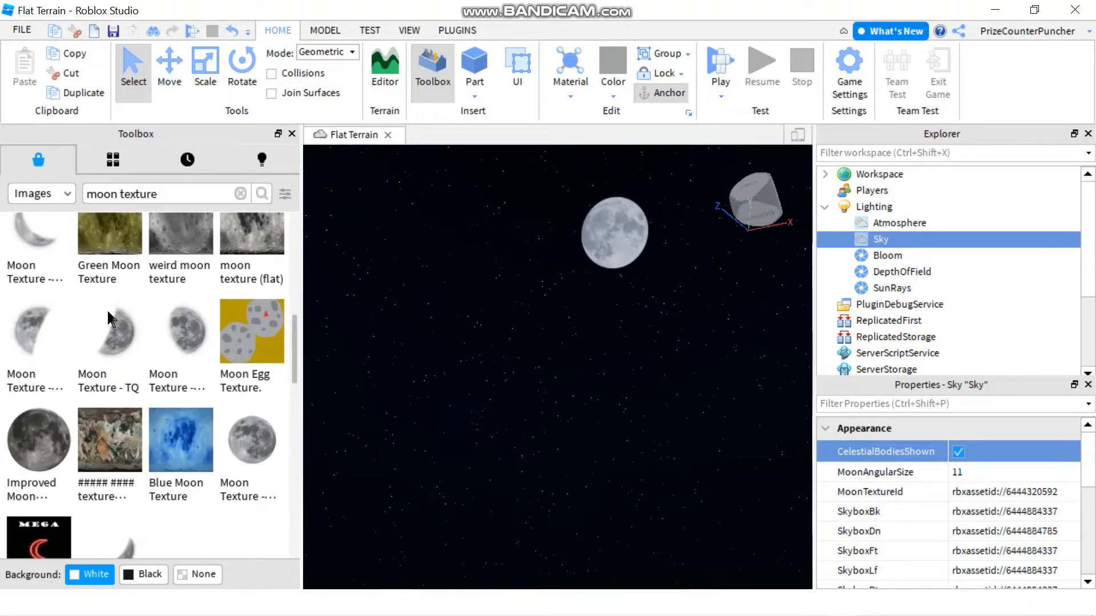
{"action": "scroll", "coordinate": [109, 318], "scroll_direction": "down", "scroll_amount": 2}
{"action": "scroll", "coordinate": [110, 319], "scroll_direction": "down", "scroll_amount": 2}
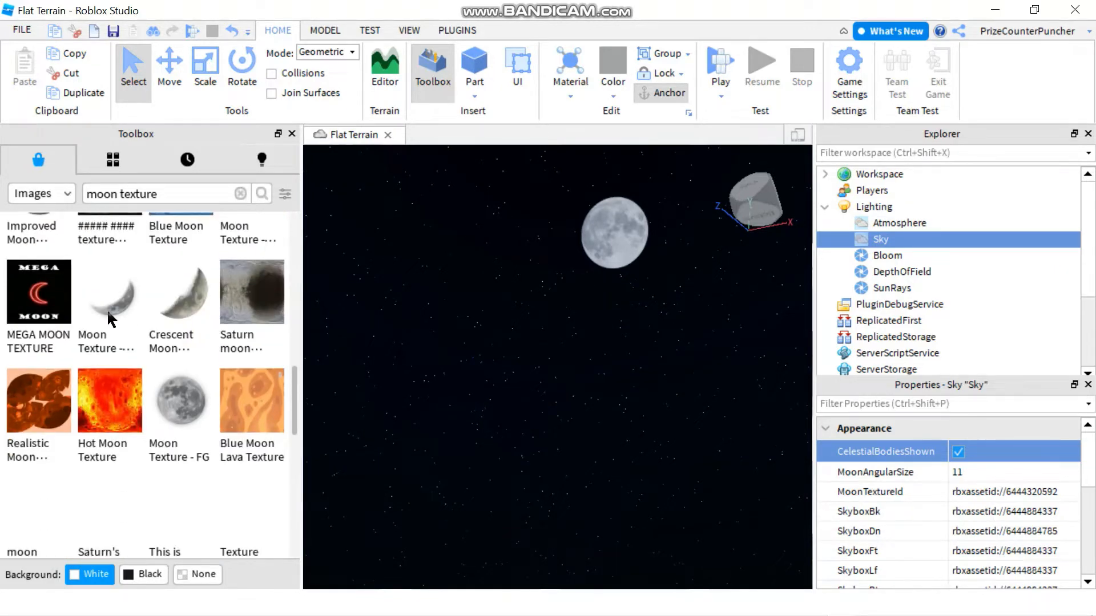
{"action": "scroll", "coordinate": [107, 308], "scroll_direction": "down", "scroll_amount": 3}
{"action": "scroll", "coordinate": [106, 309], "scroll_direction": "down", "scroll_amount": 4}
{"action": "scroll", "coordinate": [107, 310], "scroll_direction": "down", "scroll_amount": 4}
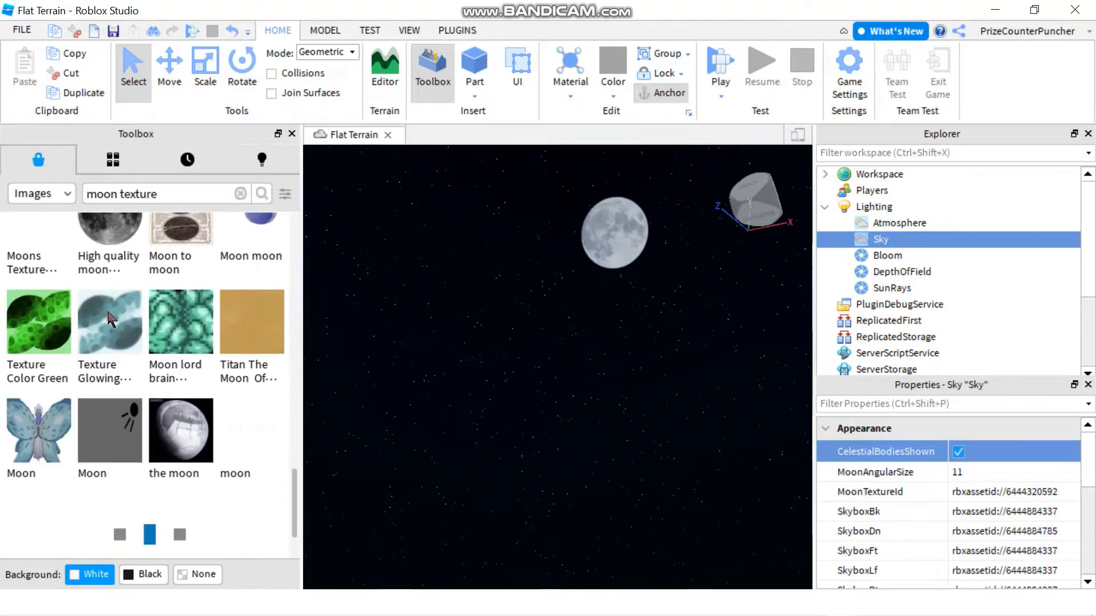
{"action": "scroll", "coordinate": [110, 319], "scroll_direction": "down", "scroll_amount": 3}
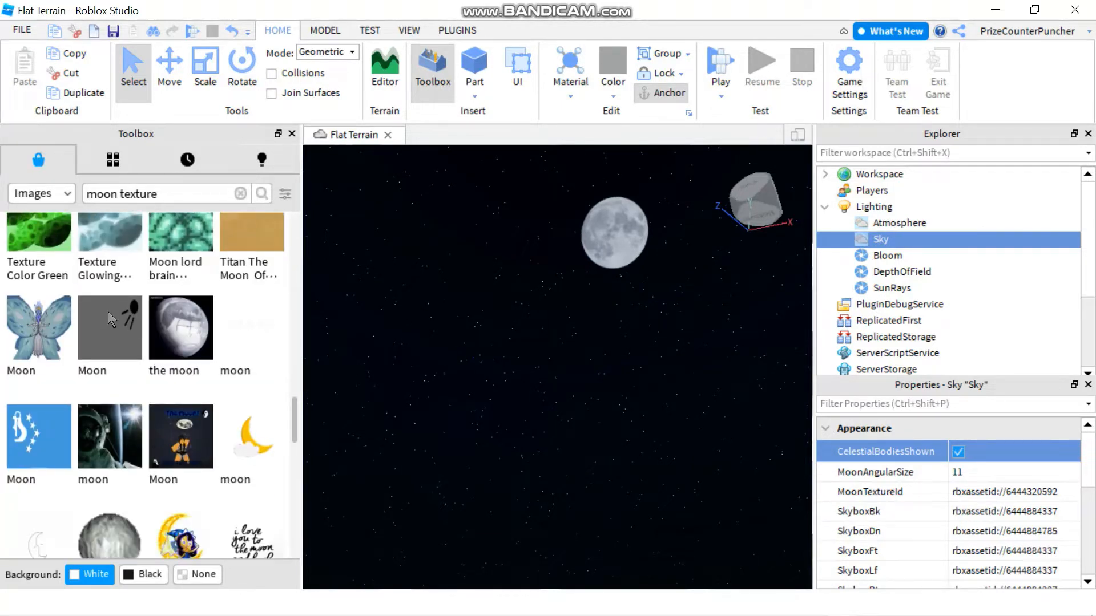
{"action": "scroll", "coordinate": [109, 319], "scroll_direction": "down", "scroll_amount": 3}
{"action": "scroll", "coordinate": [107, 310], "scroll_direction": "down", "scroll_amount": 3}
{"action": "scroll", "coordinate": [108, 309], "scroll_direction": "down", "scroll_amount": 3}
{"action": "scroll", "coordinate": [107, 310], "scroll_direction": "down", "scroll_amount": 2}
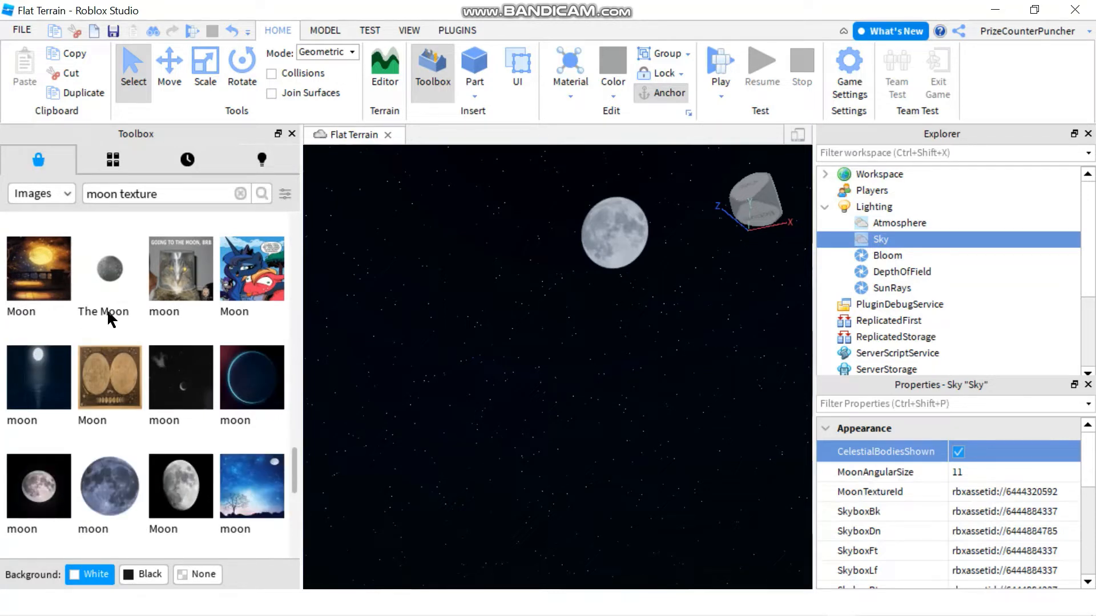
{"action": "scroll", "coordinate": [112, 332], "scroll_direction": "down", "scroll_amount": 3}
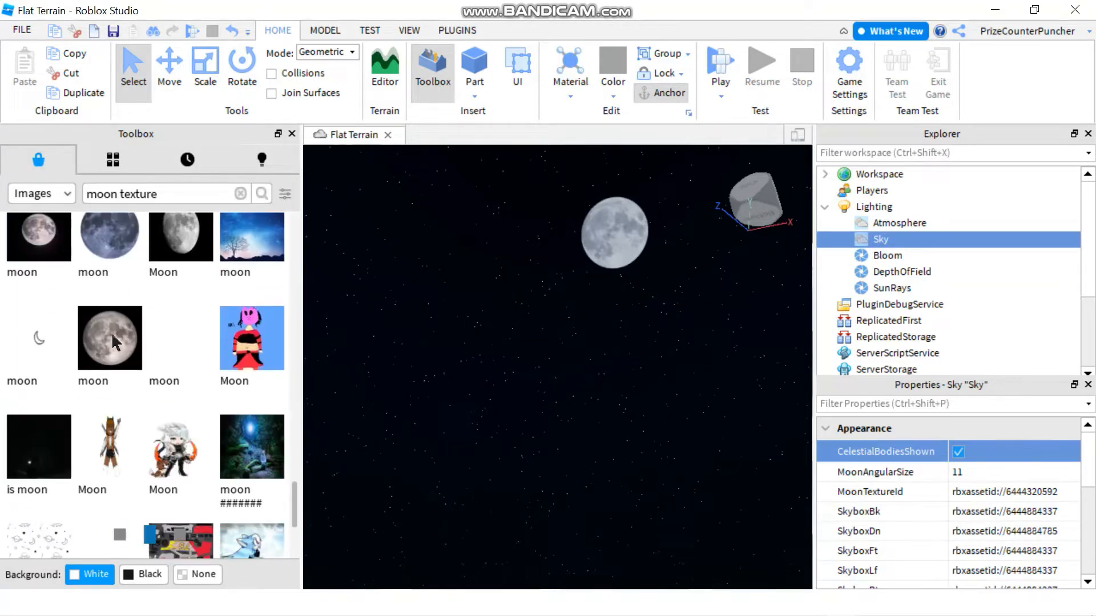
{"action": "mouse_move", "coordinate": [110, 338]}
{"action": "scroll", "coordinate": [126, 355], "scroll_direction": "up", "scroll_amount": 2}
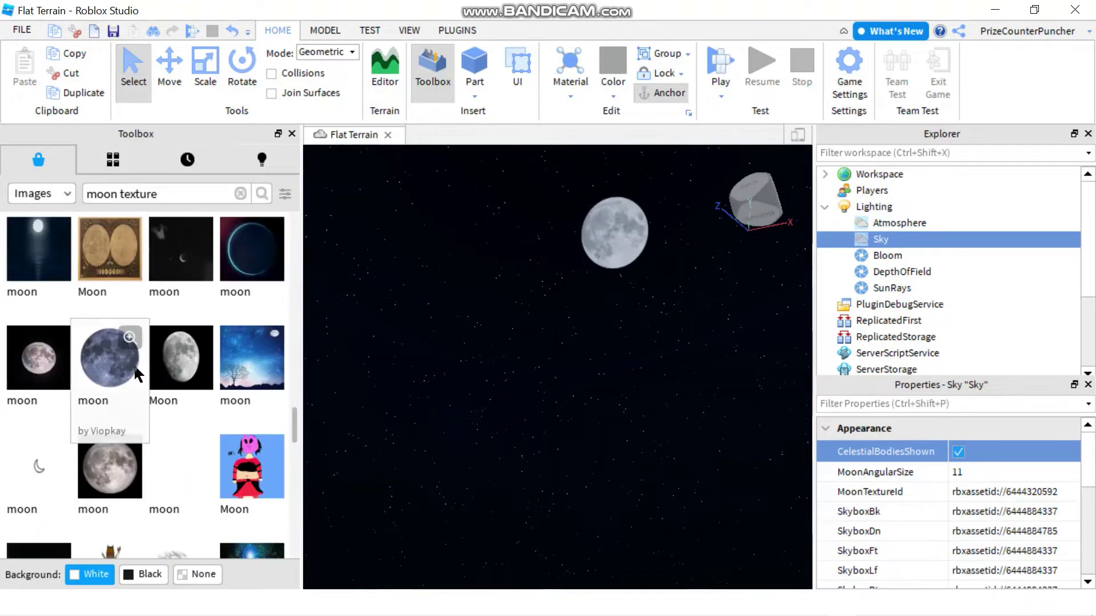
Copy the asset ID of the blue-ringed eclipse moon image from the Toolbox.
{"action": "right_click", "coordinate": [104, 364]}
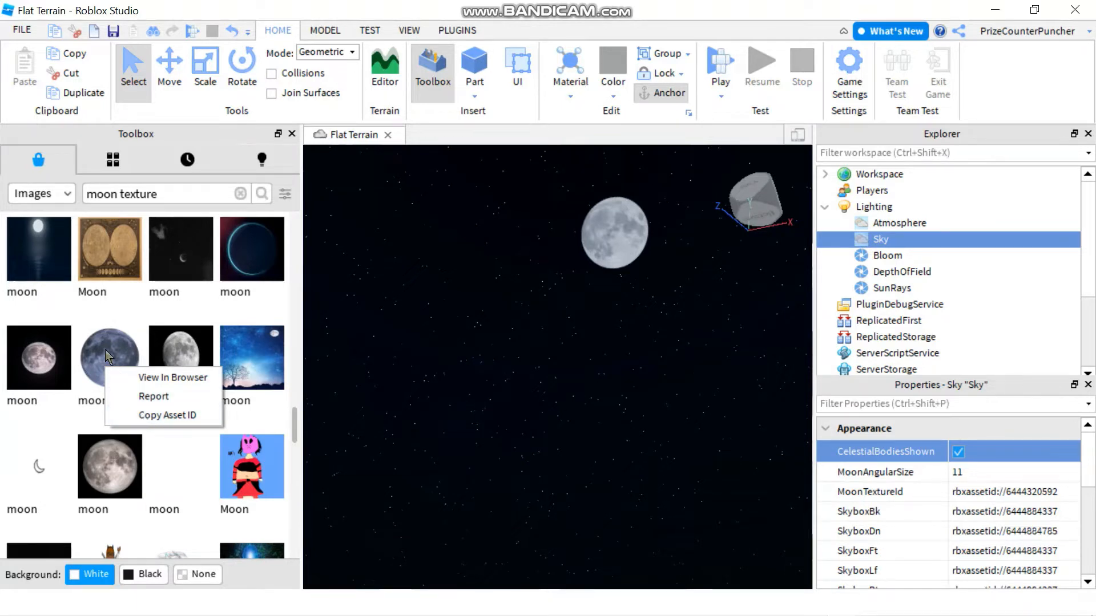
{"action": "right_click", "coordinate": [244, 251]}
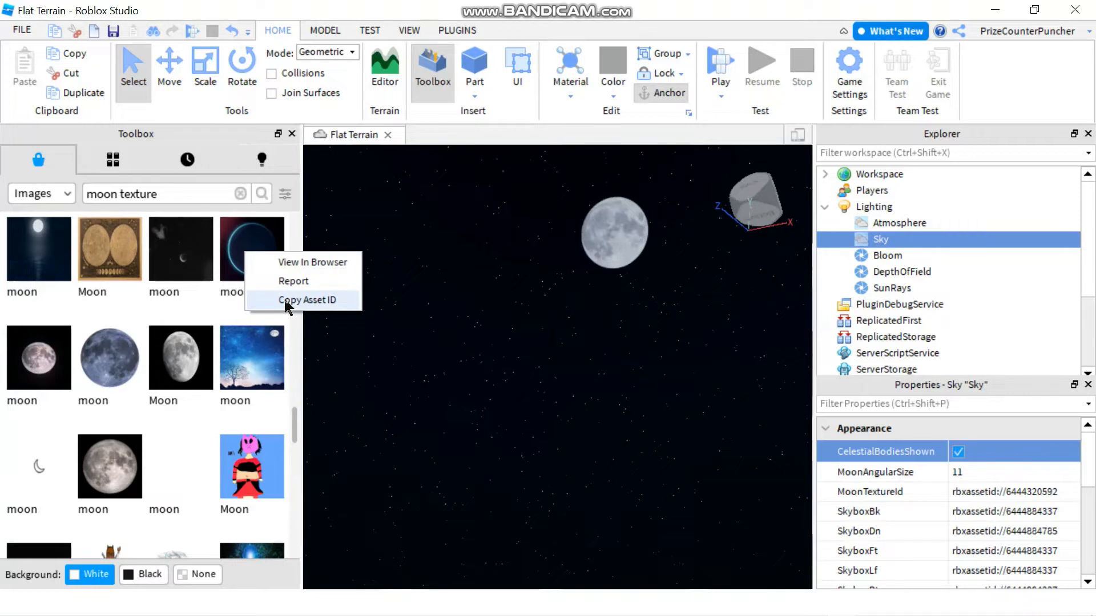
{"action": "left_click", "coordinate": [307, 300]}
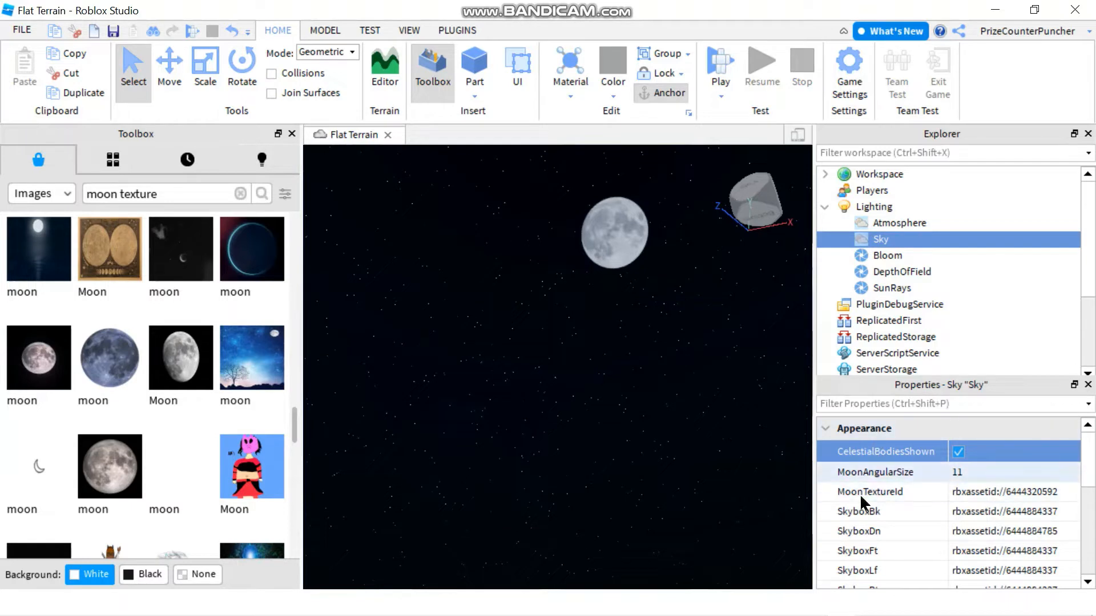
Paste the copied ID into the Sky's MoonTextureId as the new moon texture.
{"action": "left_click", "coordinate": [983, 492]}
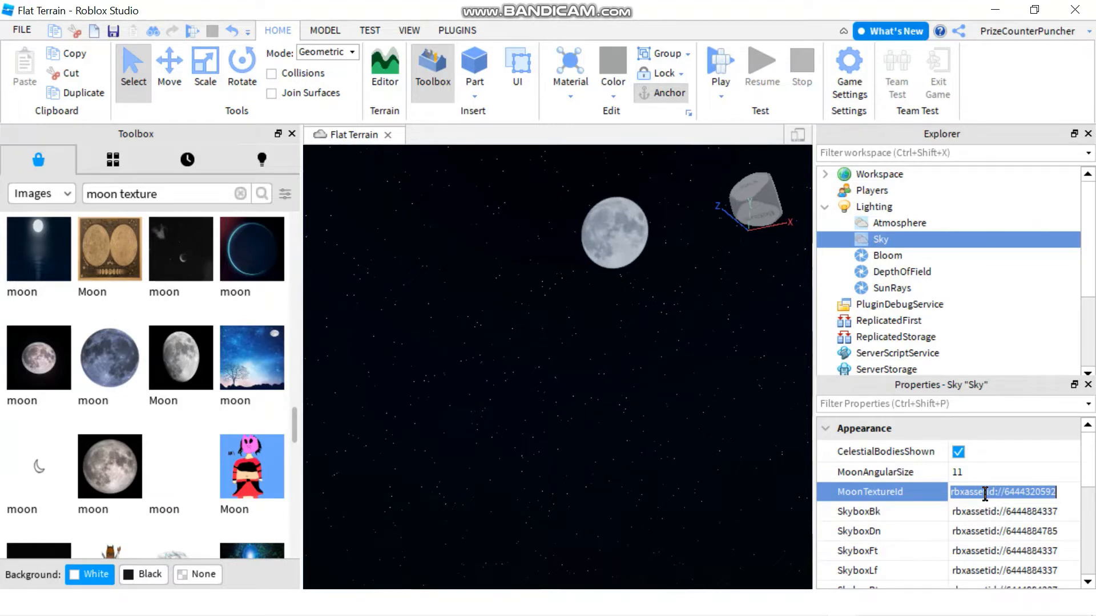
{"action": "key", "text": "ctrl+v"}
{"action": "key", "text": "Return"}
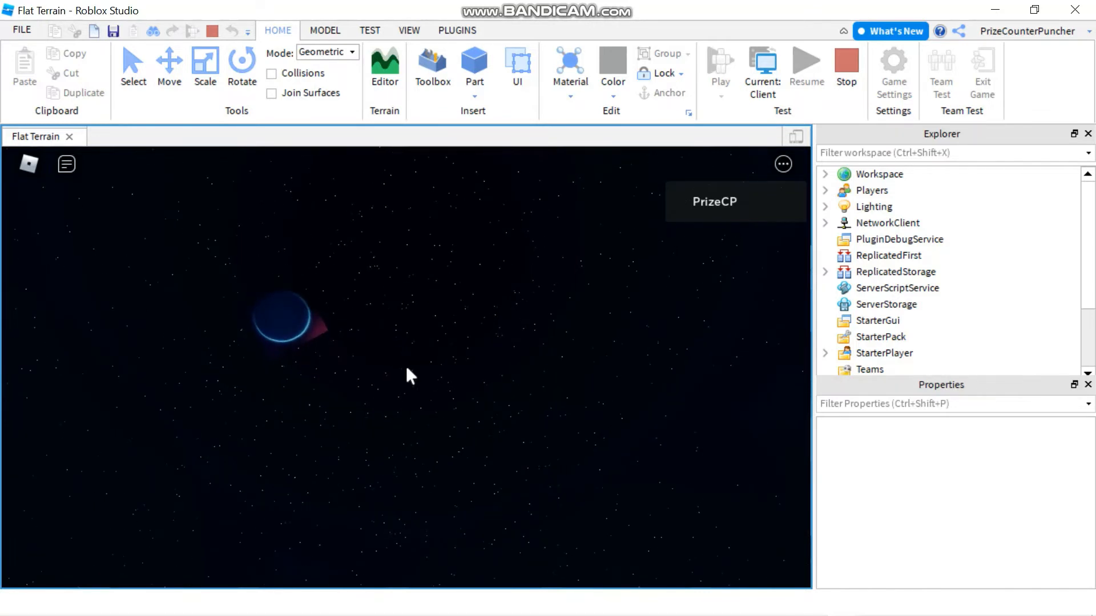
{"action": "left_click", "coordinate": [850, 70]}
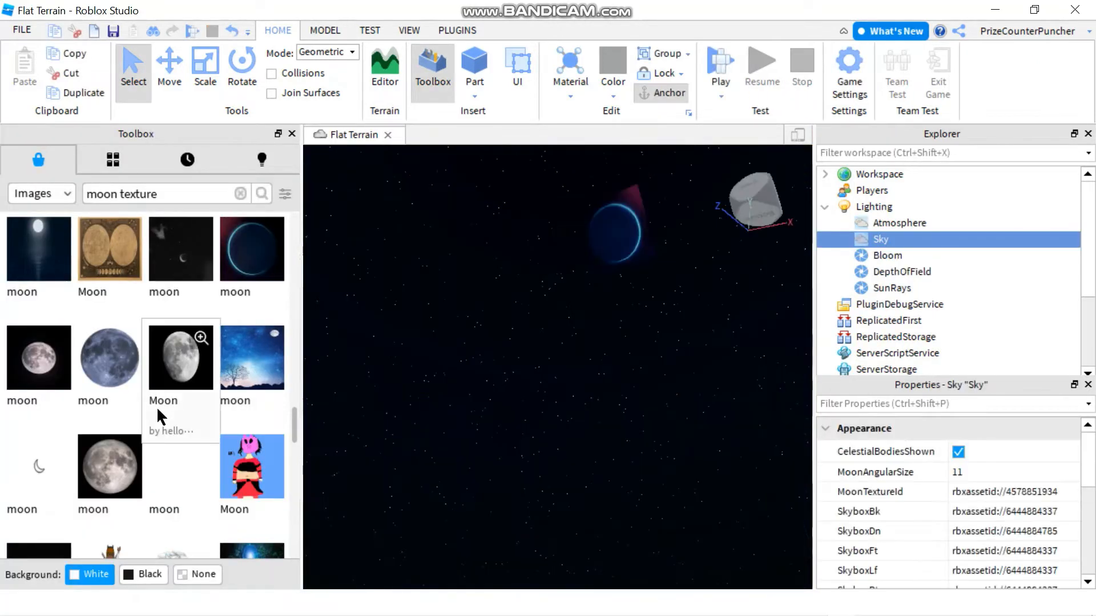
Copy the bluish full-moon image's asset ID and paste it as the Sky's MoonTextureId.
{"action": "right_click", "coordinate": [117, 375]}
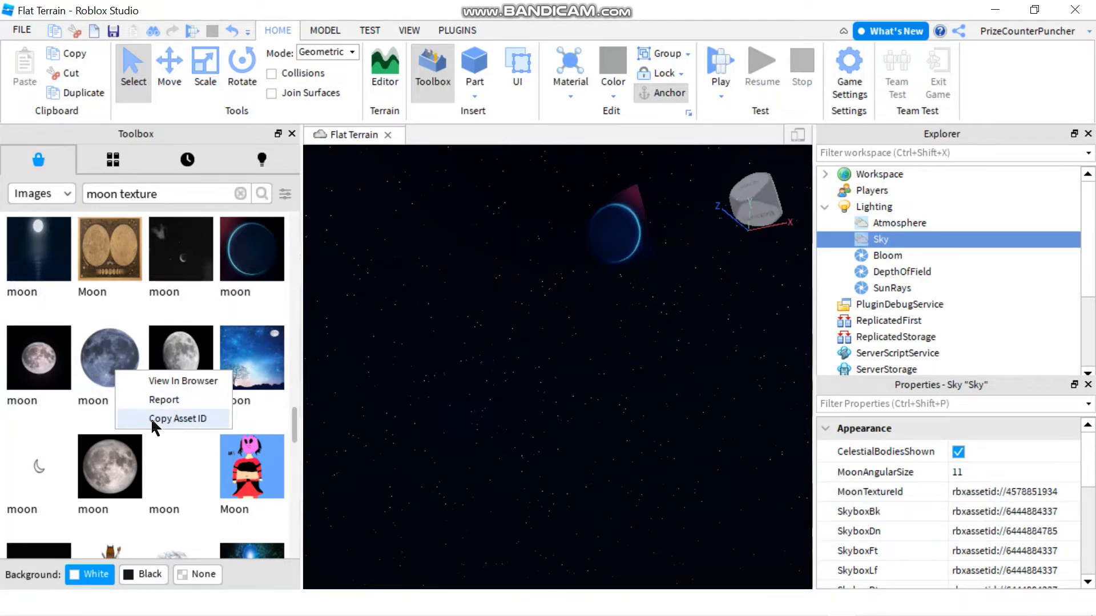
{"action": "left_click", "coordinate": [176, 419]}
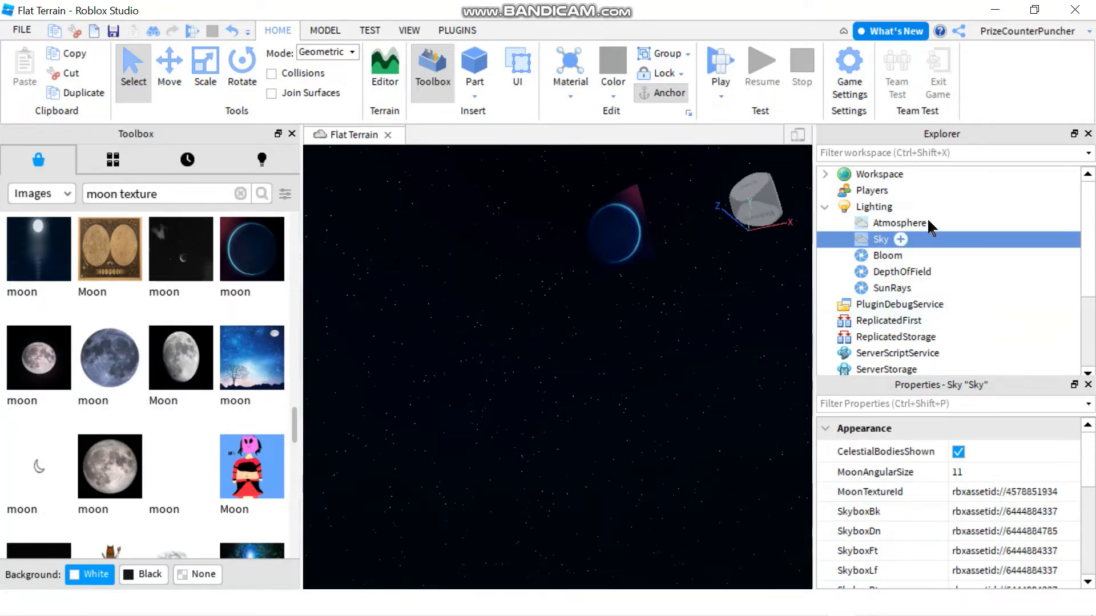
{"action": "left_click", "coordinate": [974, 491]}
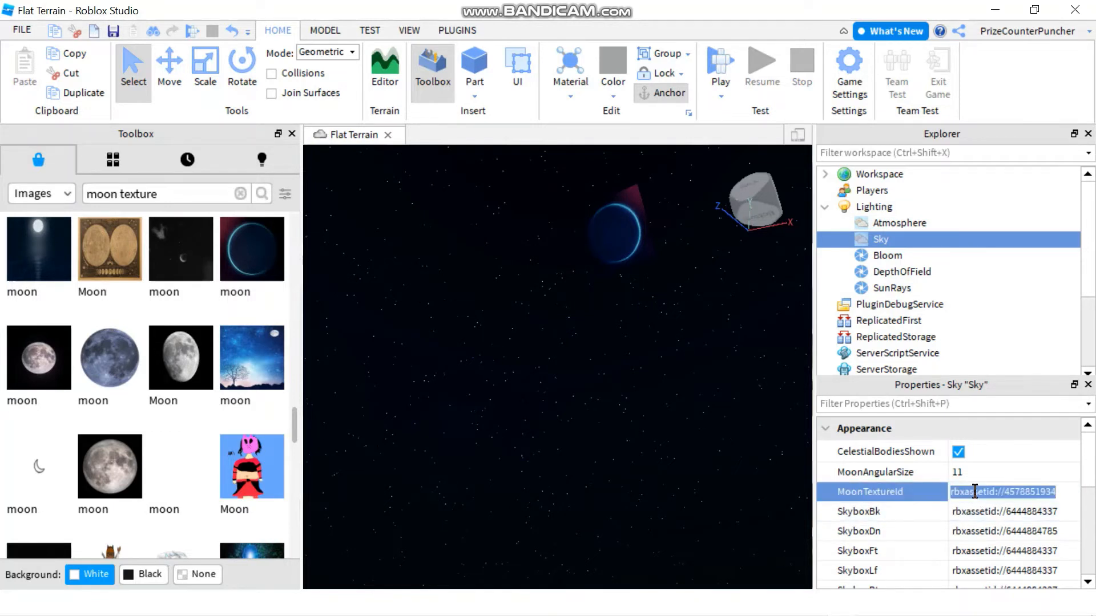
{"action": "key", "text": "ctrl+v"}
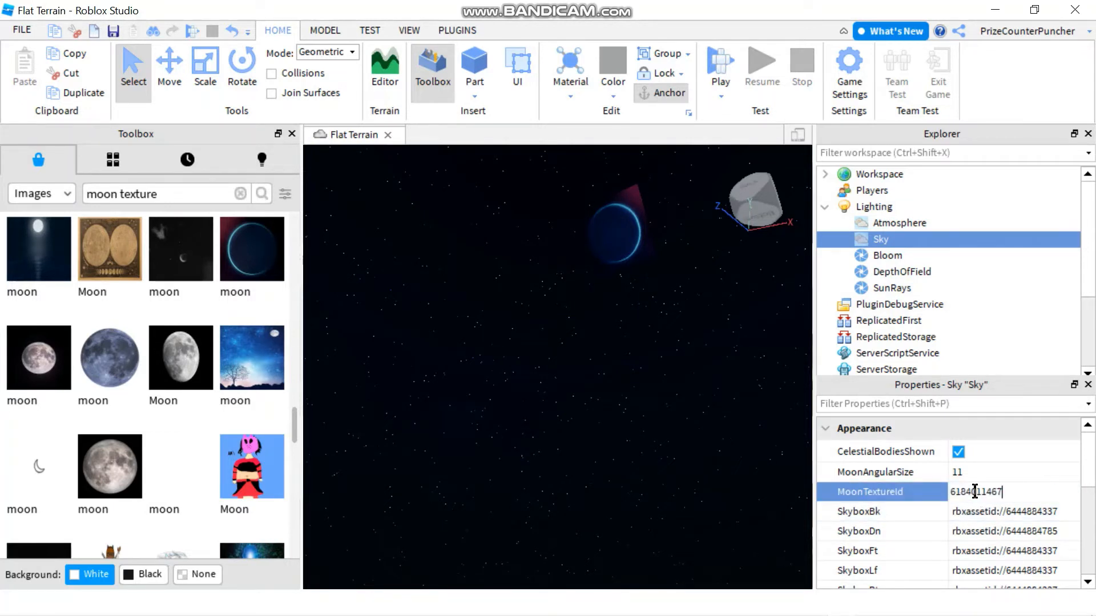
{"action": "key", "text": "Return"}
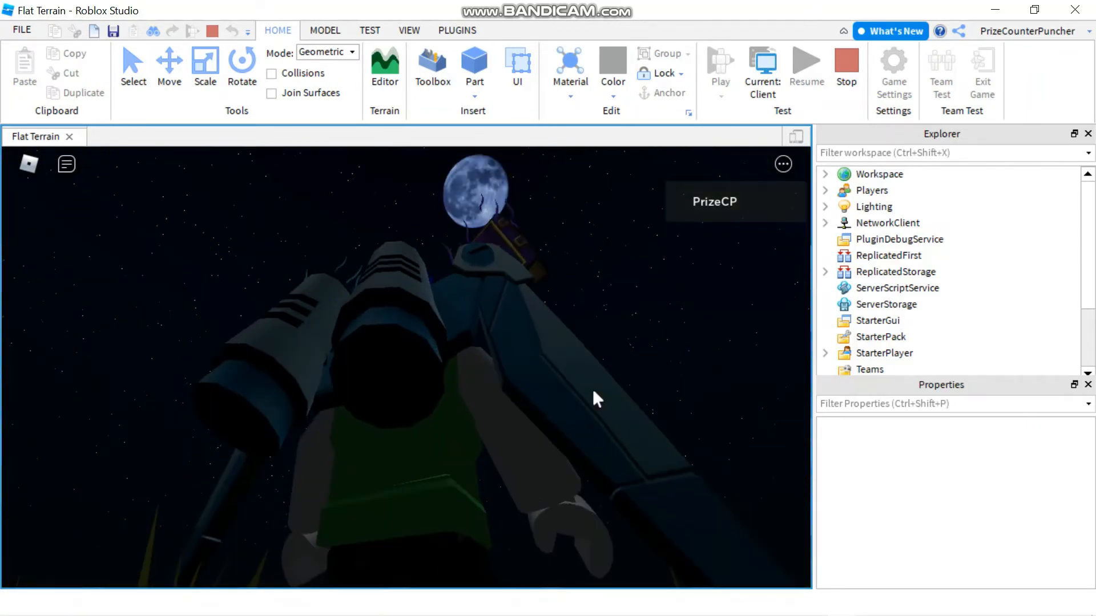
{"action": "right_click_drag", "start_coordinate": [592, 388], "coordinate": [405, 365]}
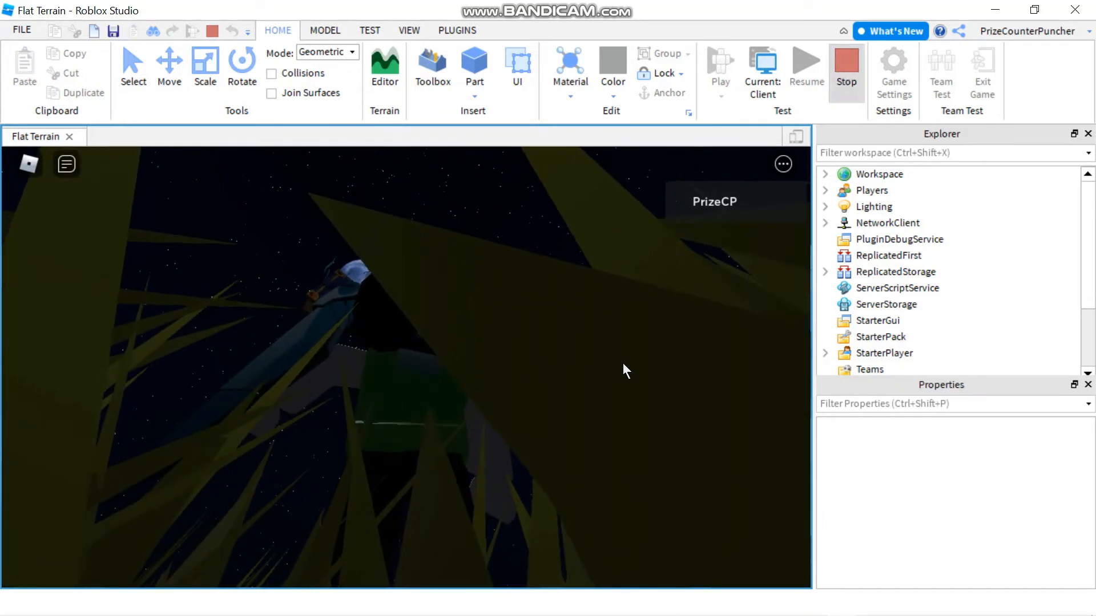
End the test run and search the Toolbox images for 'sun texture'.
{"action": "key", "text": "shift+F5"}
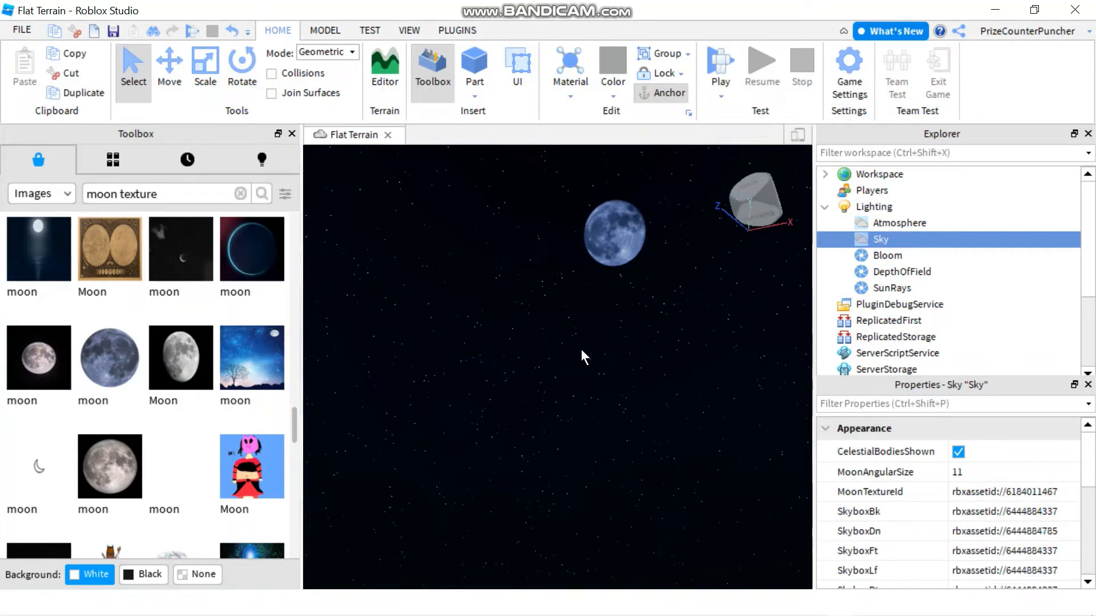
{"action": "left_click", "coordinate": [116, 194]}
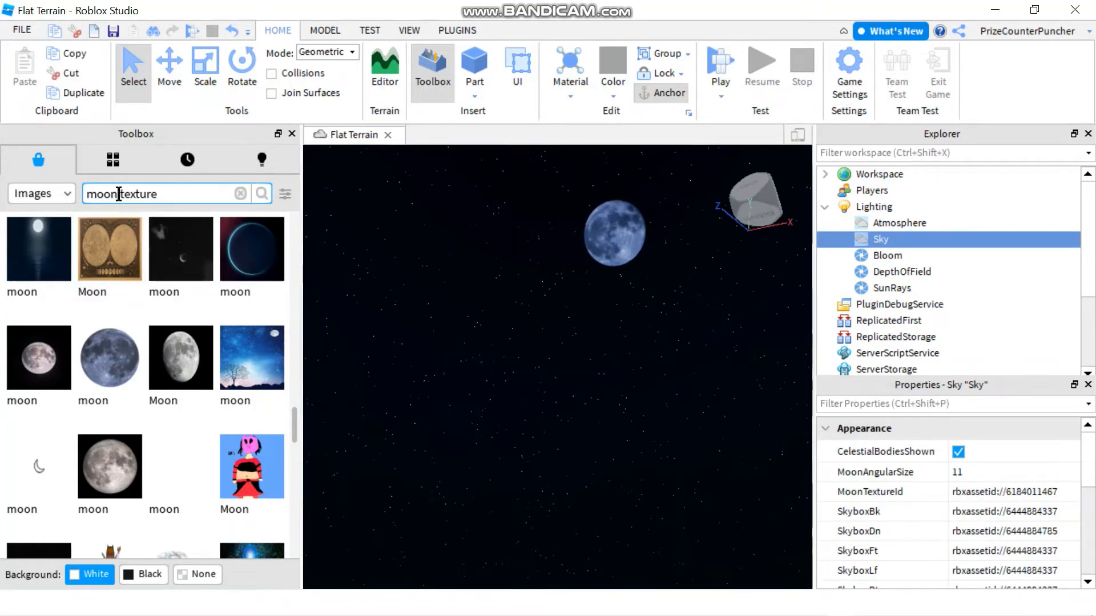
{"action": "key", "text": "BackSpace"}
{"action": "key", "text": "BackSpace"}
{"action": "key", "text": "BackSpace"}
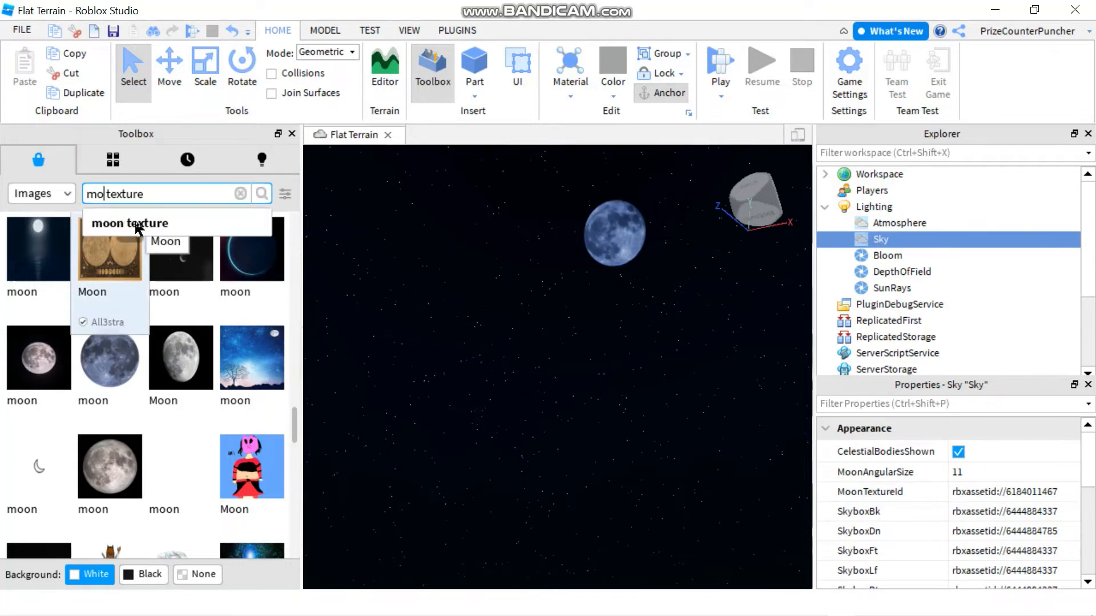
{"action": "key", "text": "BackSpace"}
{"action": "type", "text": "sun"}
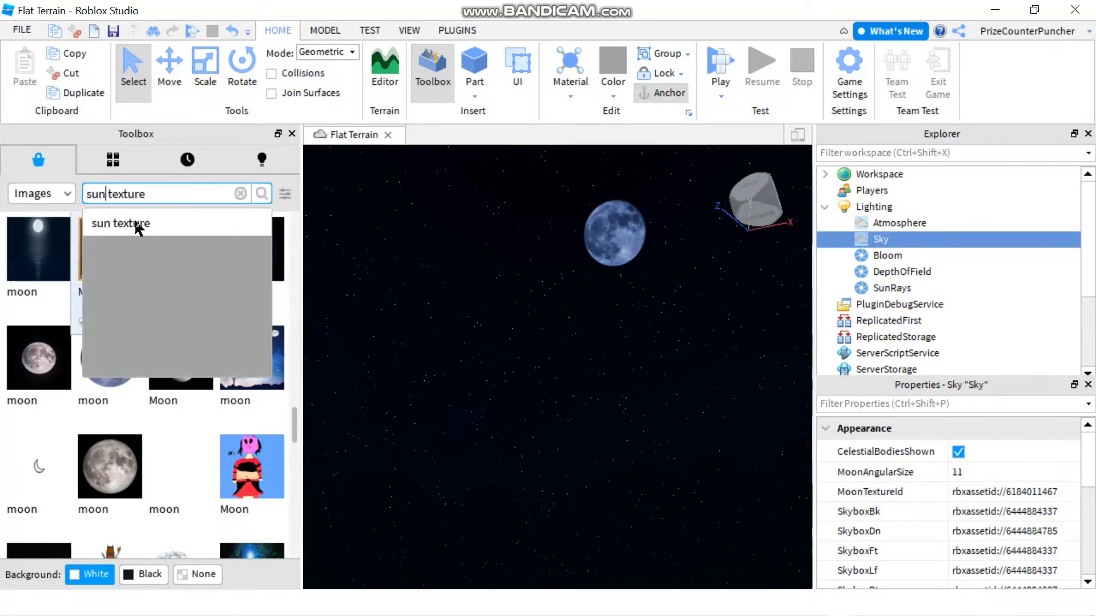
{"action": "key", "text": "Return"}
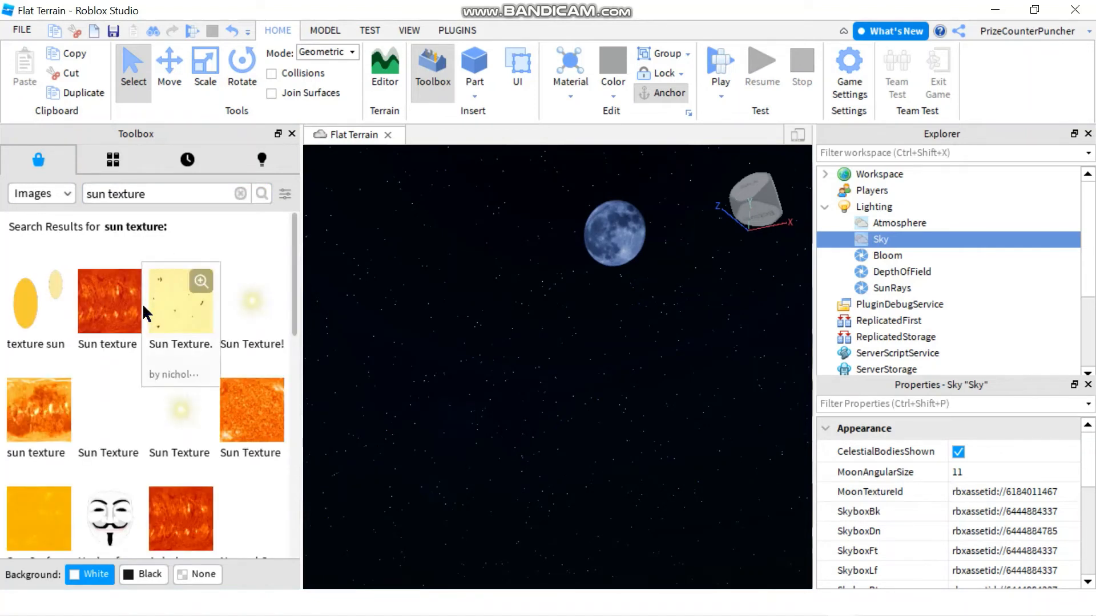
{"action": "scroll", "coordinate": [142, 303], "scroll_direction": "down", "scroll_amount": 3}
{"action": "scroll", "coordinate": [143, 303], "scroll_direction": "down", "scroll_amount": 3}
{"action": "scroll", "coordinate": [143, 304], "scroll_direction": "down", "scroll_amount": 2}
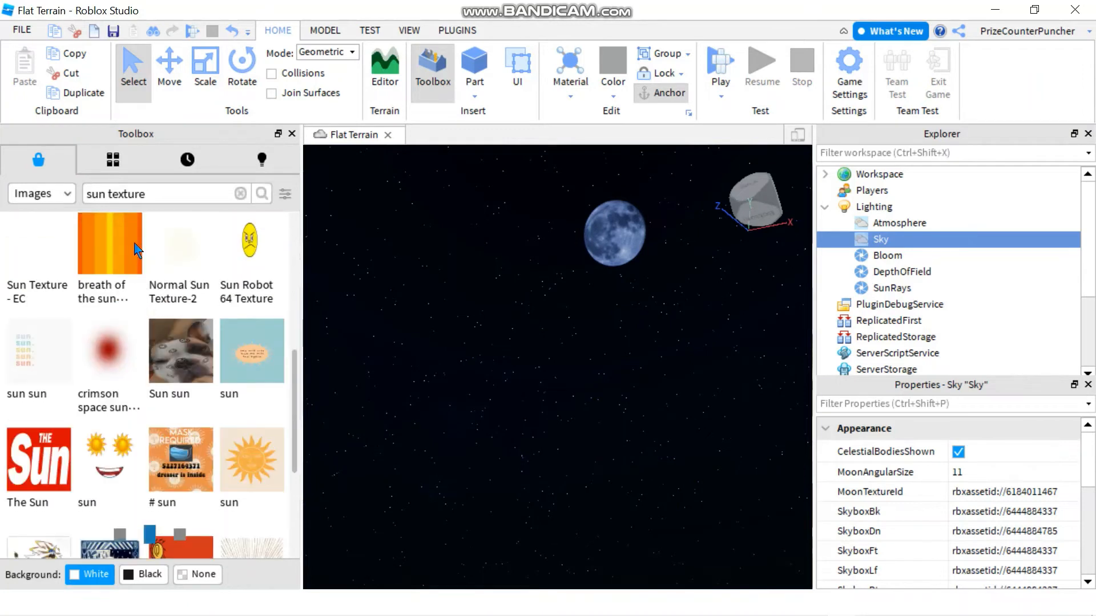
{"action": "mouse_move", "coordinate": [109, 343]}
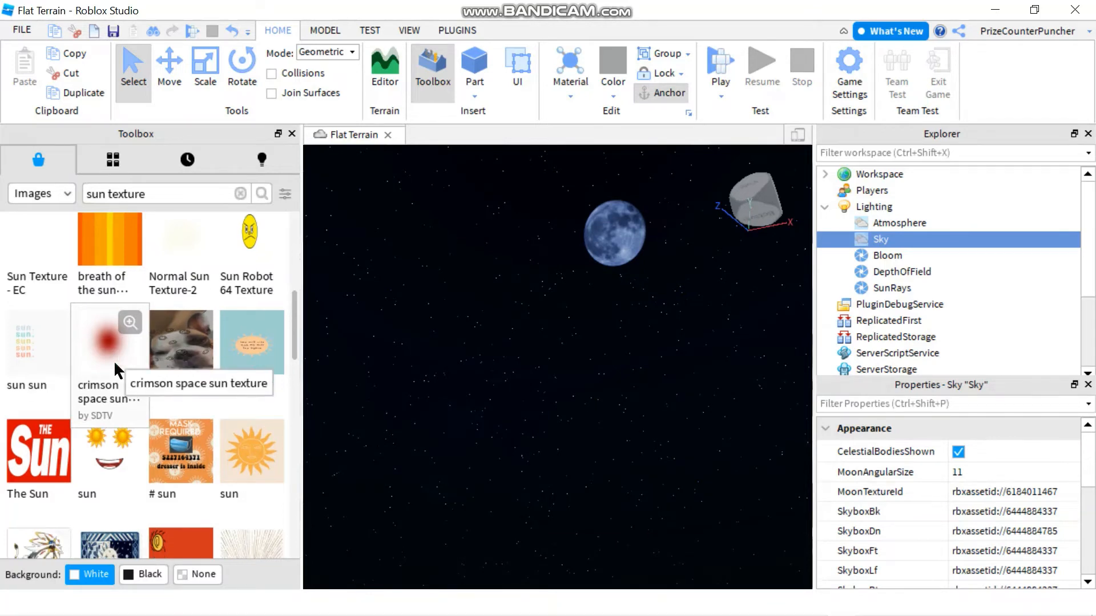
{"action": "scroll", "coordinate": [114, 360], "scroll_direction": "down", "scroll_amount": 2}
{"action": "scroll", "coordinate": [130, 339], "scroll_direction": "down", "scroll_amount": 2}
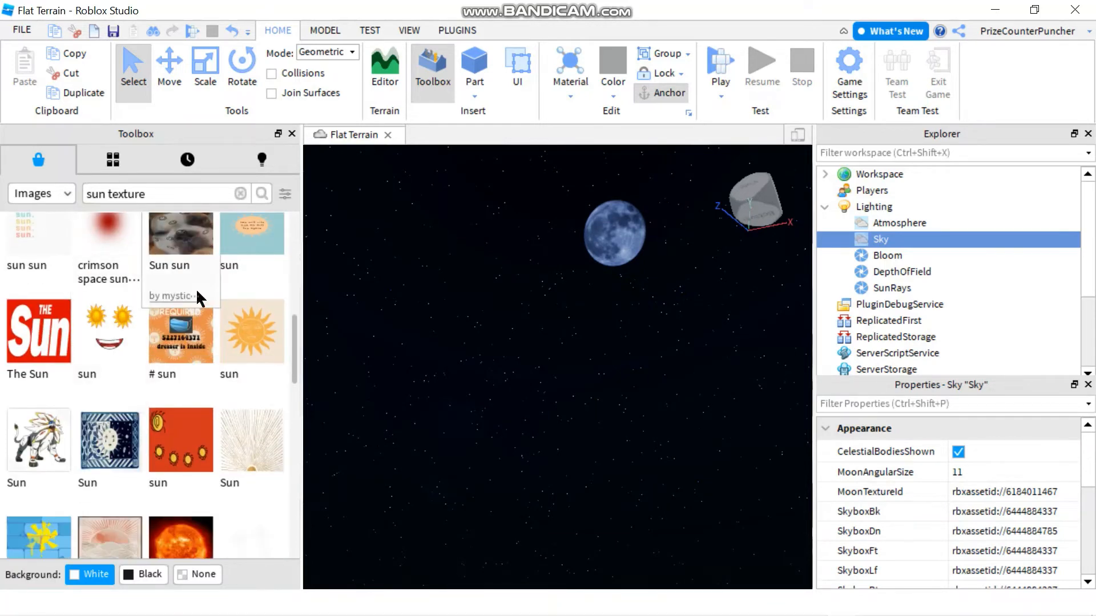
{"action": "scroll", "coordinate": [197, 288], "scroll_direction": "down", "scroll_amount": 2}
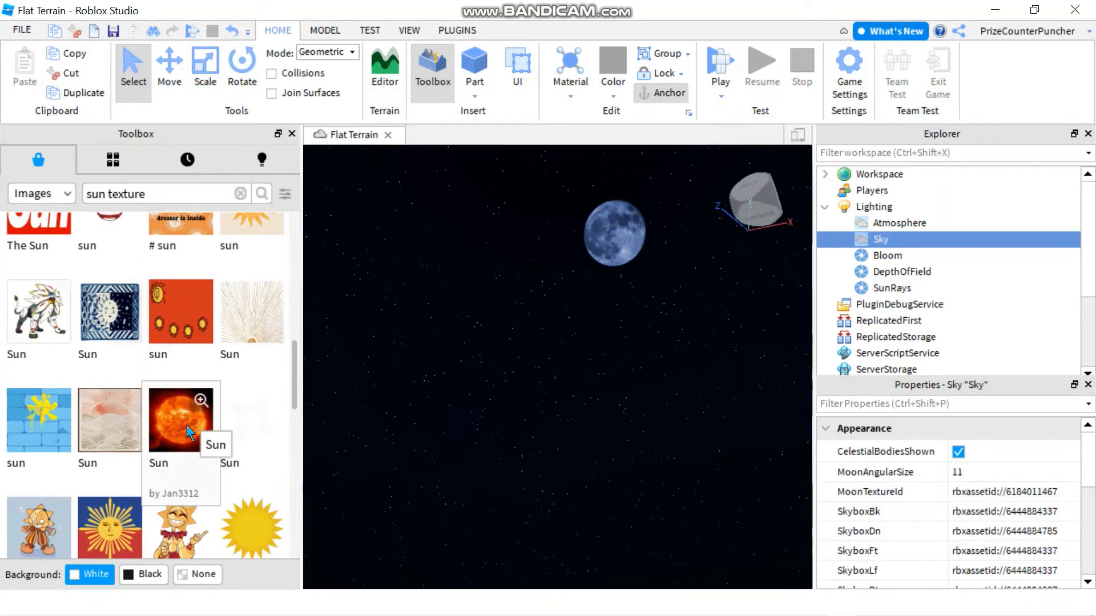
Copy the asset ID of the fiery orange burning sun image.
{"action": "right_click", "coordinate": [189, 432]}
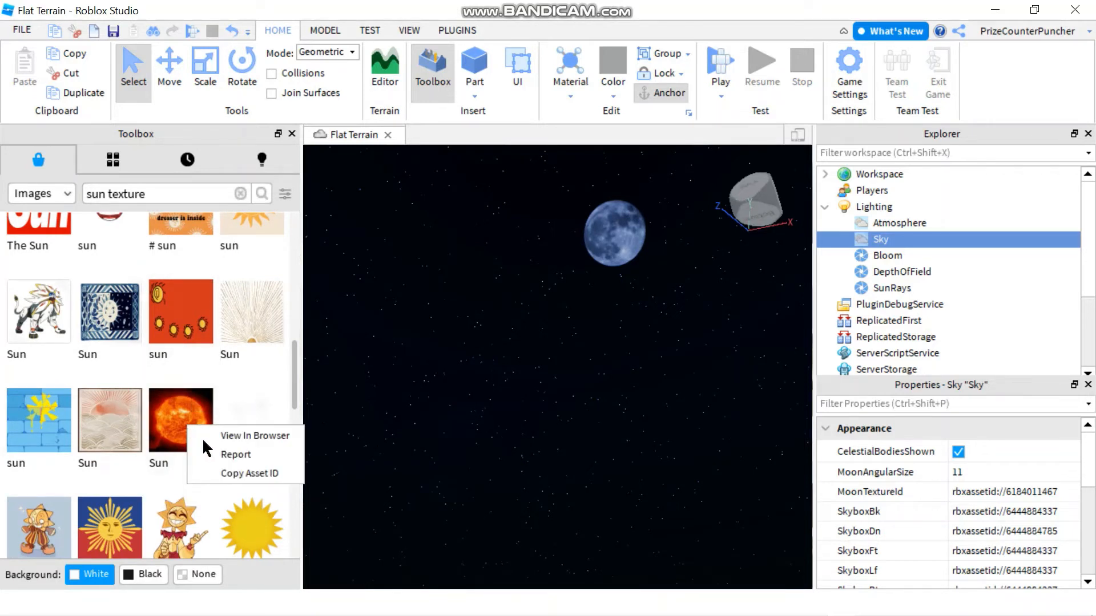
{"action": "left_click", "coordinate": [227, 474]}
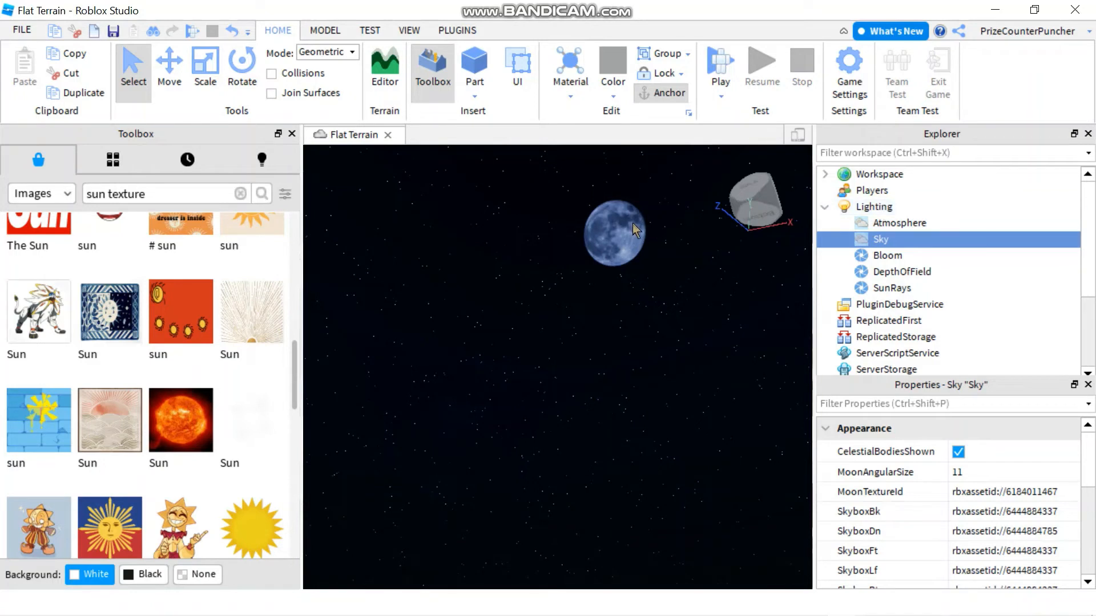
Set Lighting's TimeOfDay to 14 for a bright daytime sky.
{"action": "left_click", "coordinate": [874, 211]}
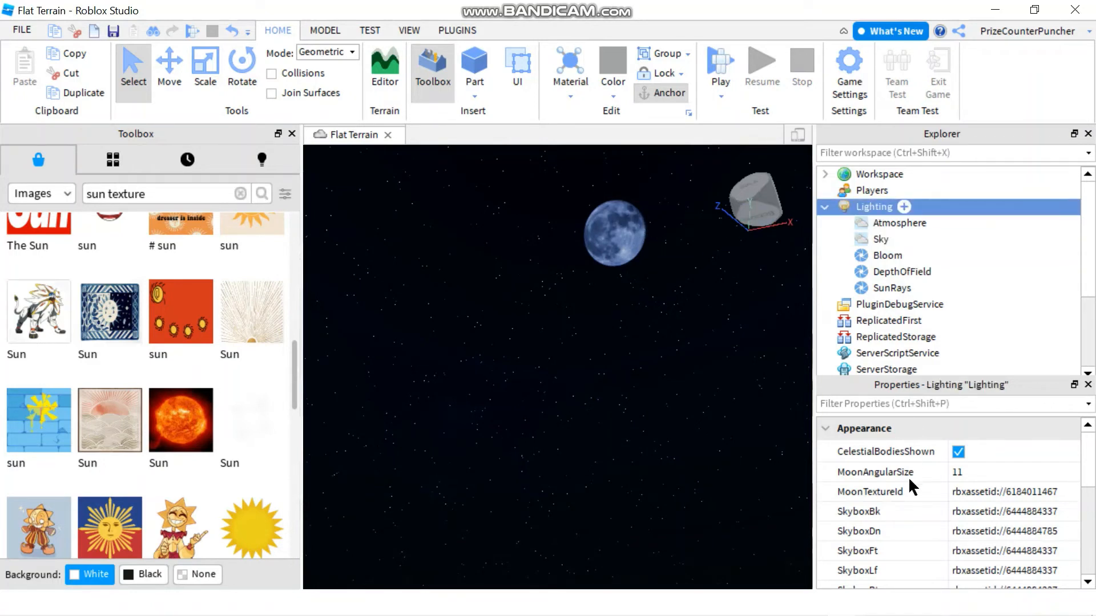
{"action": "scroll", "coordinate": [917, 504], "scroll_direction": "down", "scroll_amount": 3}
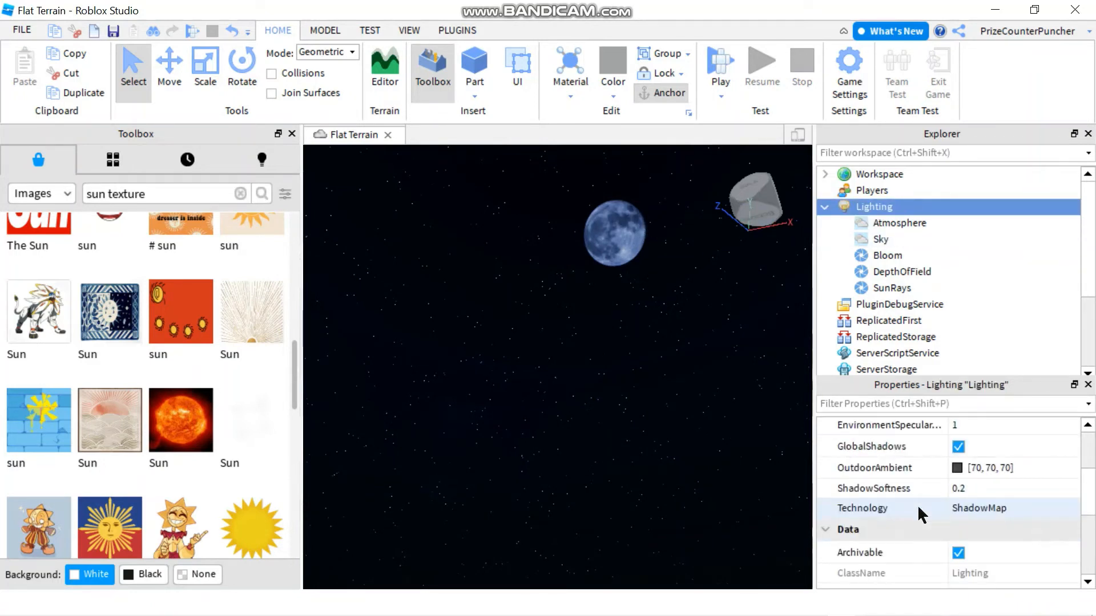
{"action": "scroll", "coordinate": [917, 505], "scroll_direction": "down", "scroll_amount": 3}
{"action": "scroll", "coordinate": [925, 529], "scroll_direction": "down", "scroll_amount": 4}
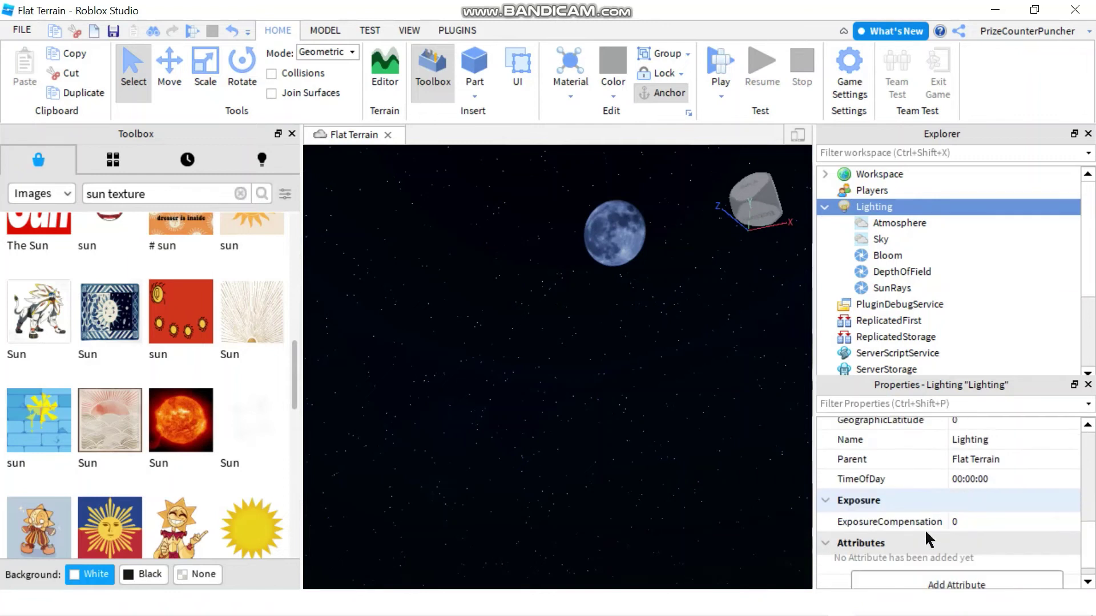
{"action": "left_click", "coordinate": [972, 479]}
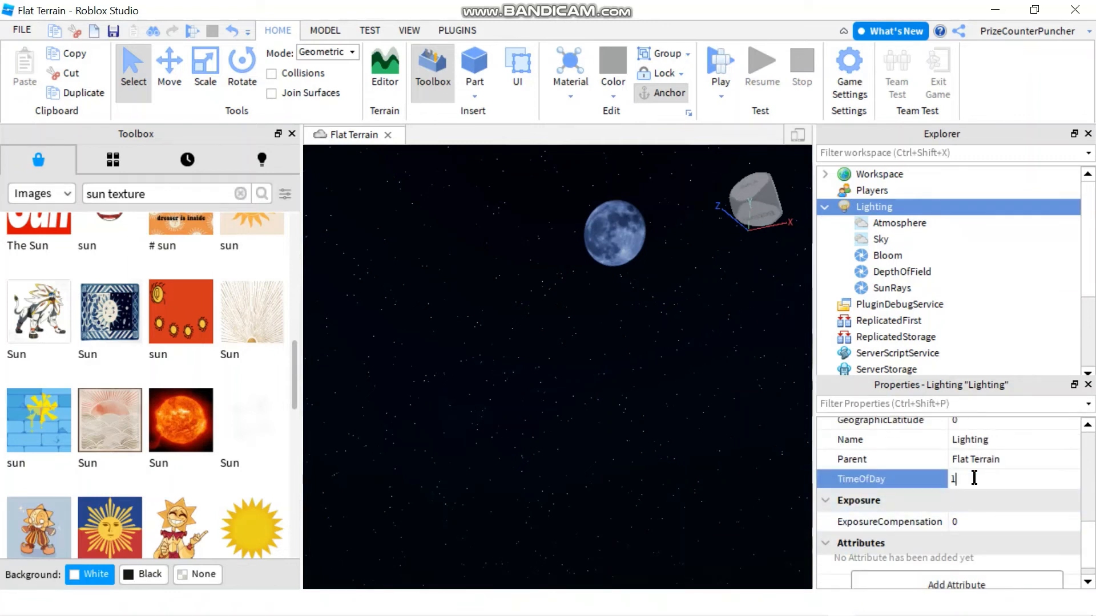
{"action": "type", "text": "14"}
{"action": "key", "text": "Return"}
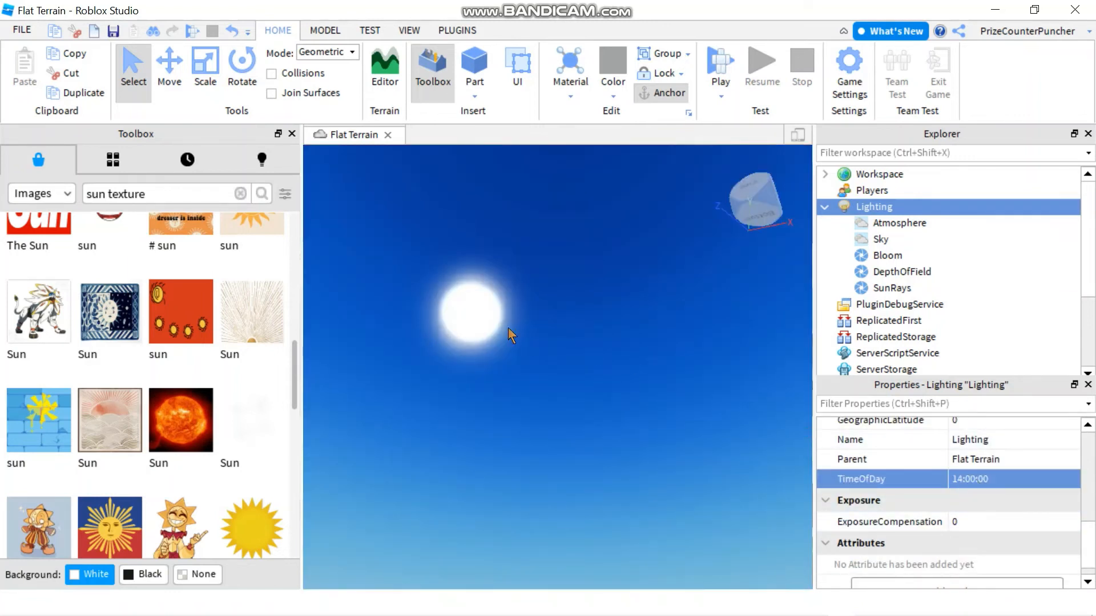
Paste asset 12188055 into the Sky's SunTextureId, giving the sun a pinkish glow.
{"action": "left_click", "coordinate": [884, 238]}
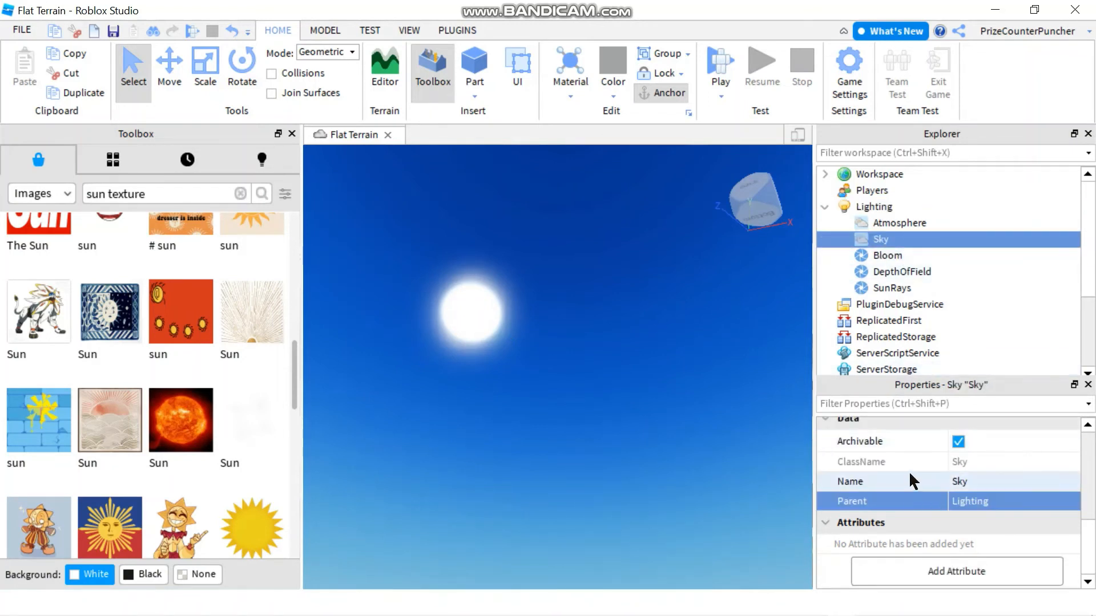
{"action": "scroll", "coordinate": [909, 481], "scroll_direction": "up", "scroll_amount": 2}
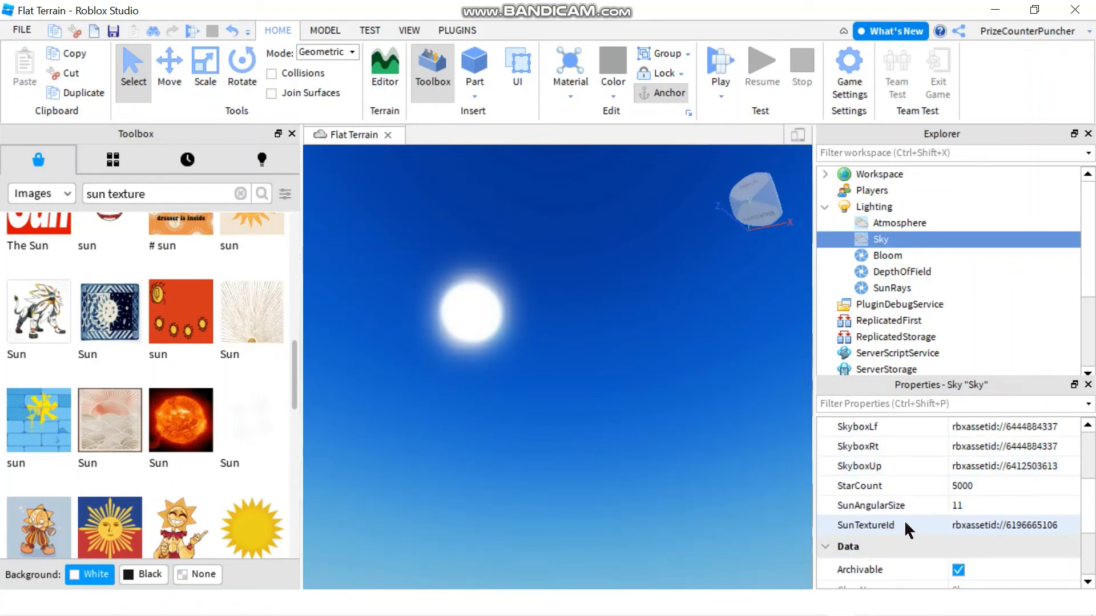
{"action": "left_click", "coordinate": [989, 525]}
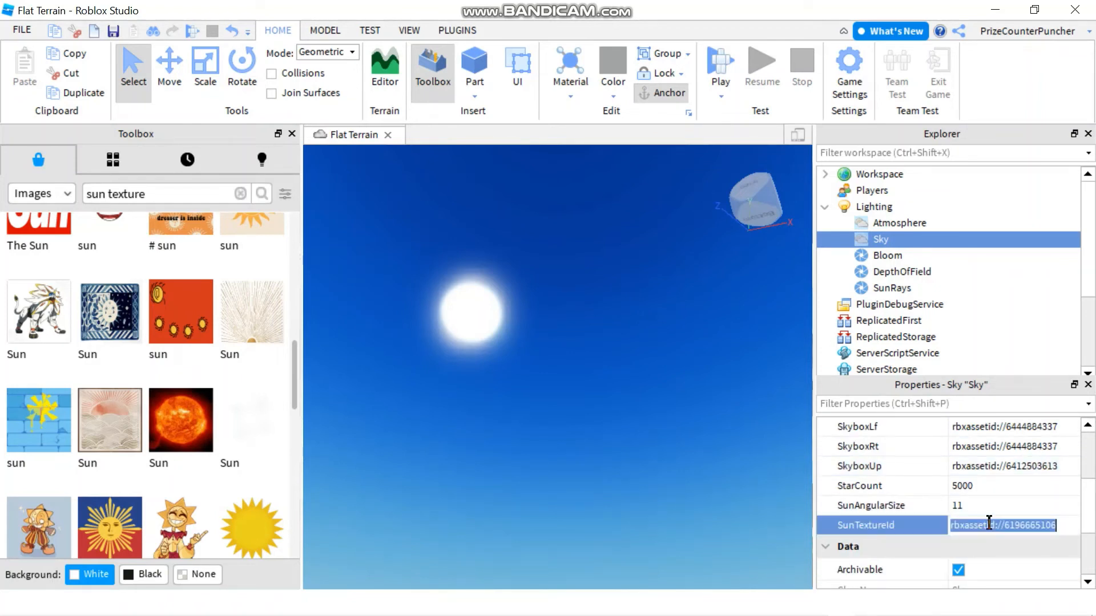
{"action": "key", "text": "ctrl+v"}
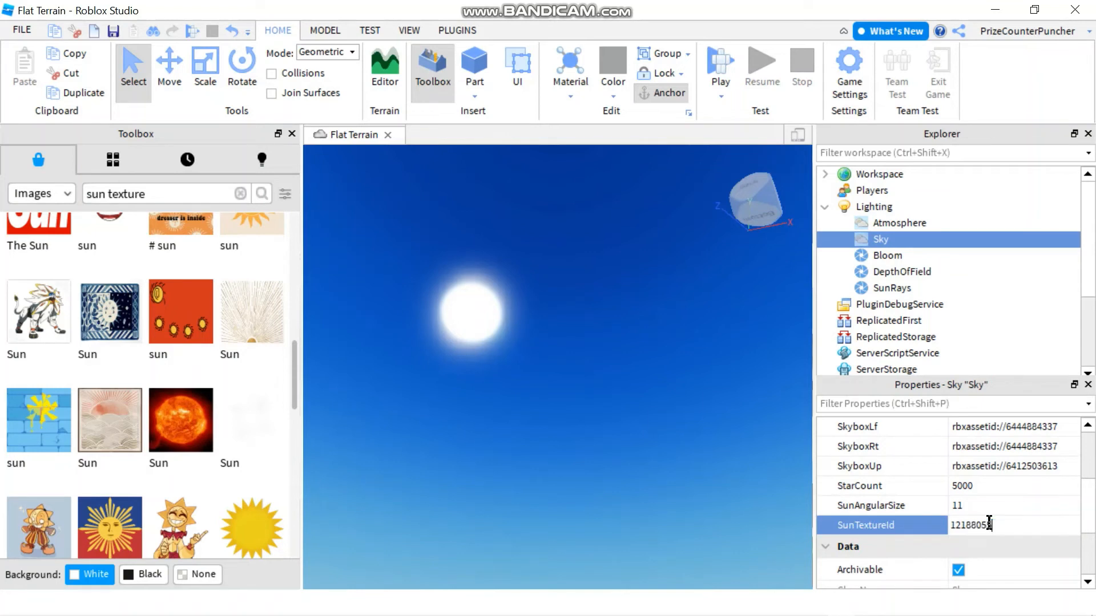
{"action": "key", "text": "Return"}
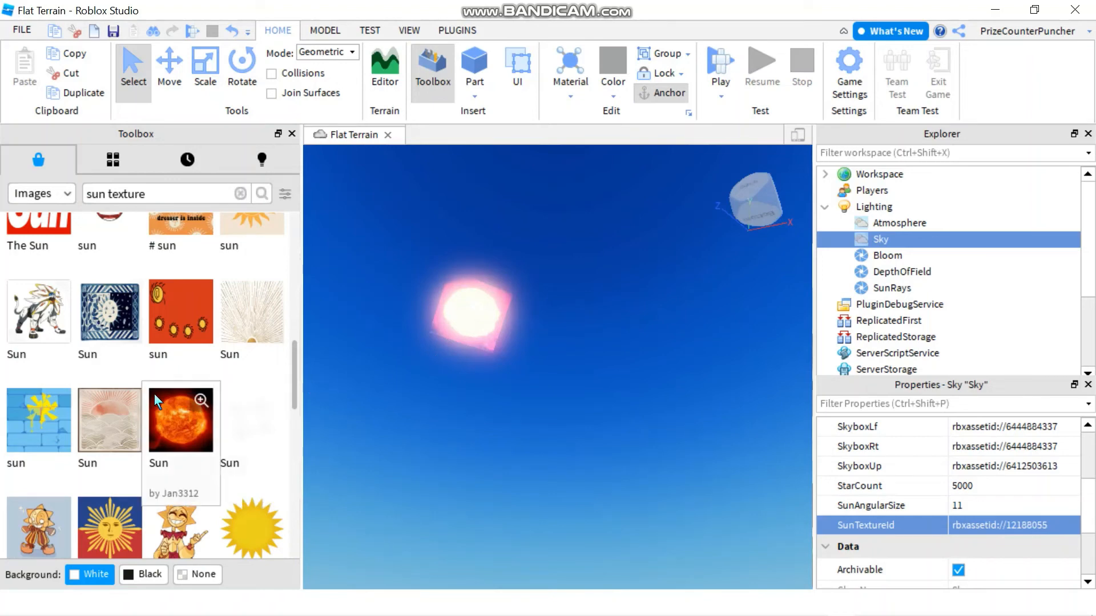
{"action": "scroll", "coordinate": [153, 393], "scroll_direction": "down", "scroll_amount": 3}
{"action": "scroll", "coordinate": [154, 394], "scroll_direction": "down", "scroll_amount": 2}
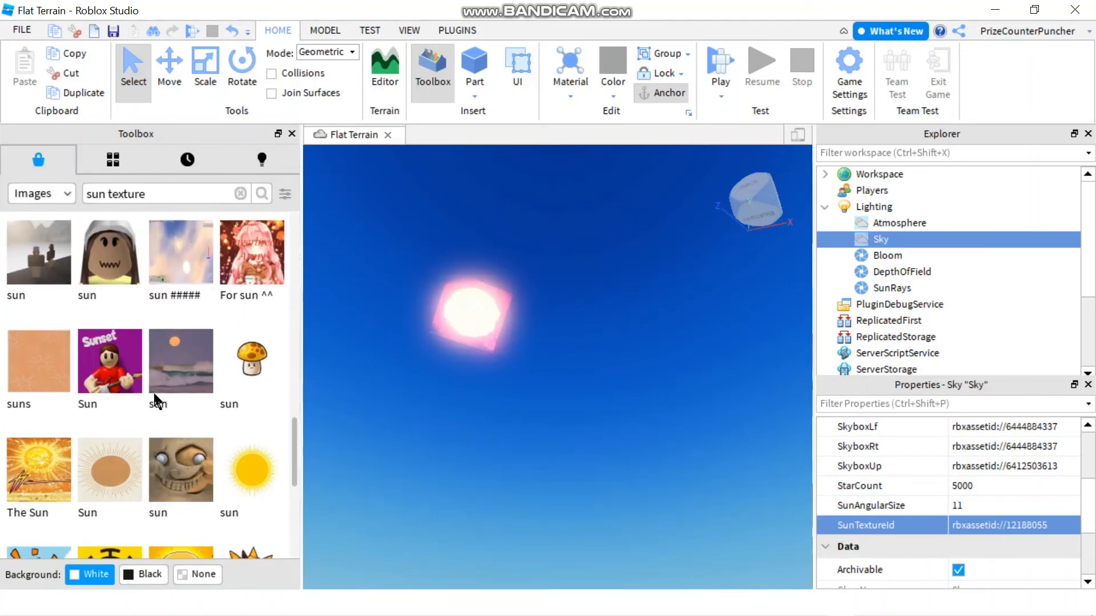
{"action": "scroll", "coordinate": [154, 392], "scroll_direction": "down", "scroll_amount": 2}
{"action": "scroll", "coordinate": [154, 392], "scroll_direction": "down", "scroll_amount": 3}
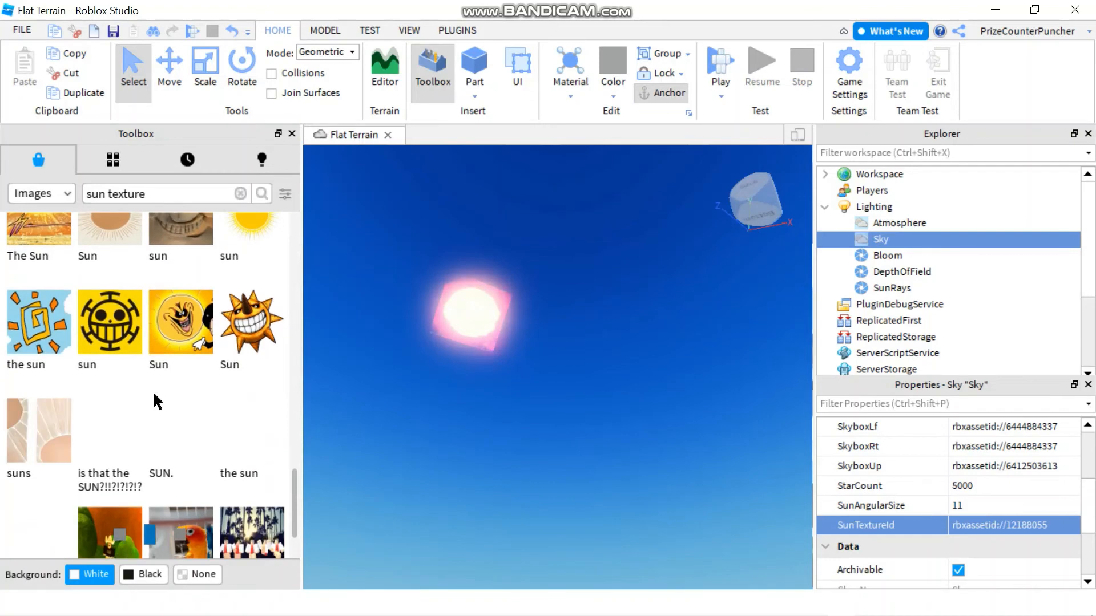
{"action": "scroll", "coordinate": [153, 391], "scroll_direction": "down", "scroll_amount": 2}
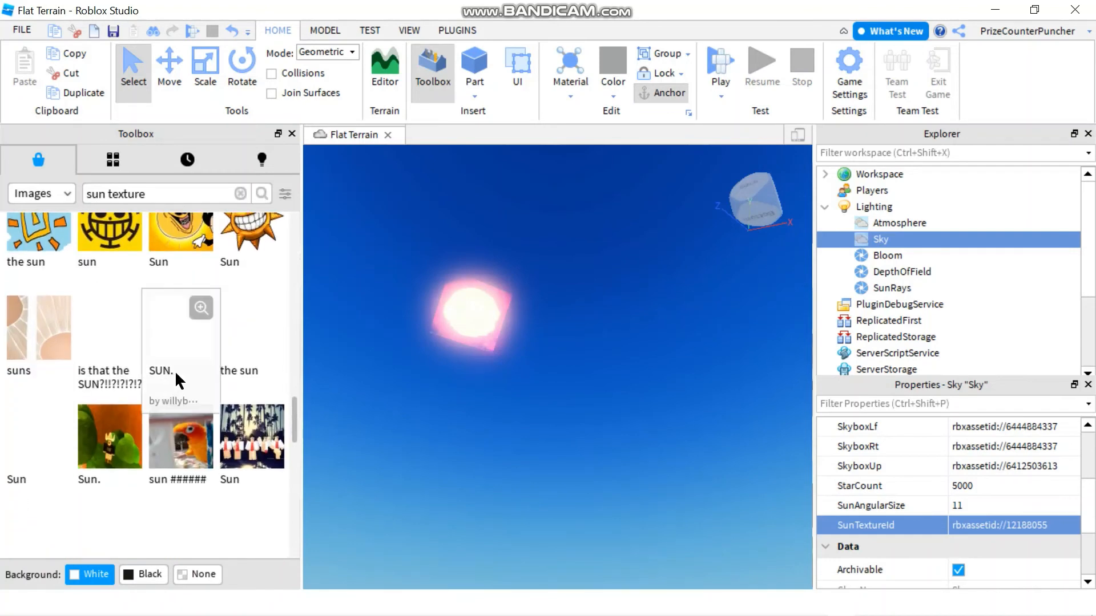
{"action": "scroll", "coordinate": [175, 371], "scroll_direction": "up", "scroll_amount": 3}
{"action": "scroll", "coordinate": [188, 456], "scroll_direction": "down", "scroll_amount": 2}
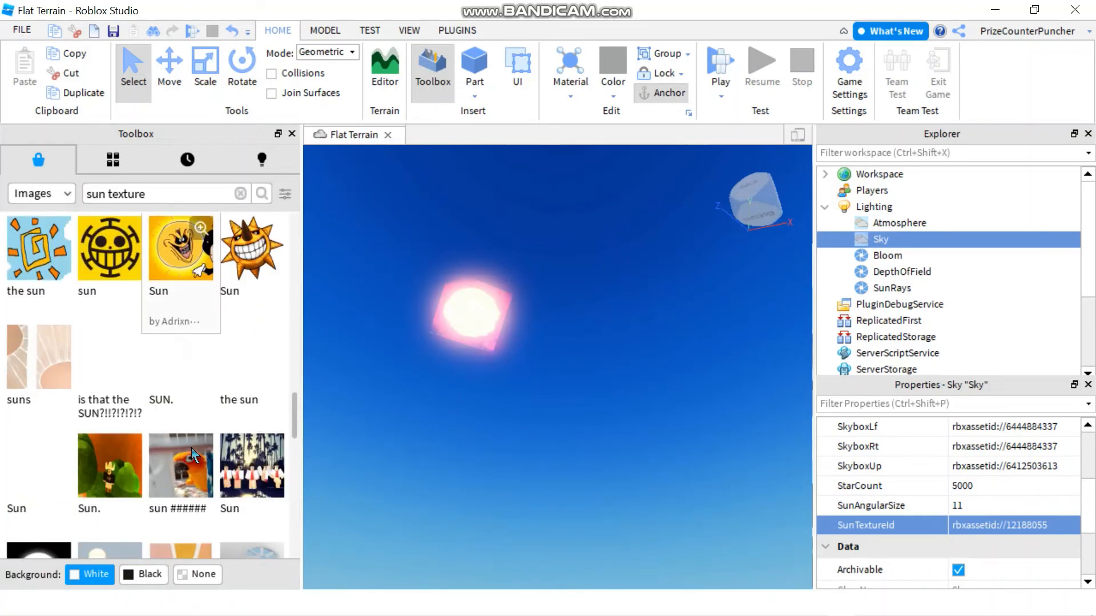
{"action": "scroll", "coordinate": [188, 457], "scroll_direction": "down", "scroll_amount": 2}
{"action": "scroll", "coordinate": [183, 445], "scroll_direction": "down", "scroll_amount": 2}
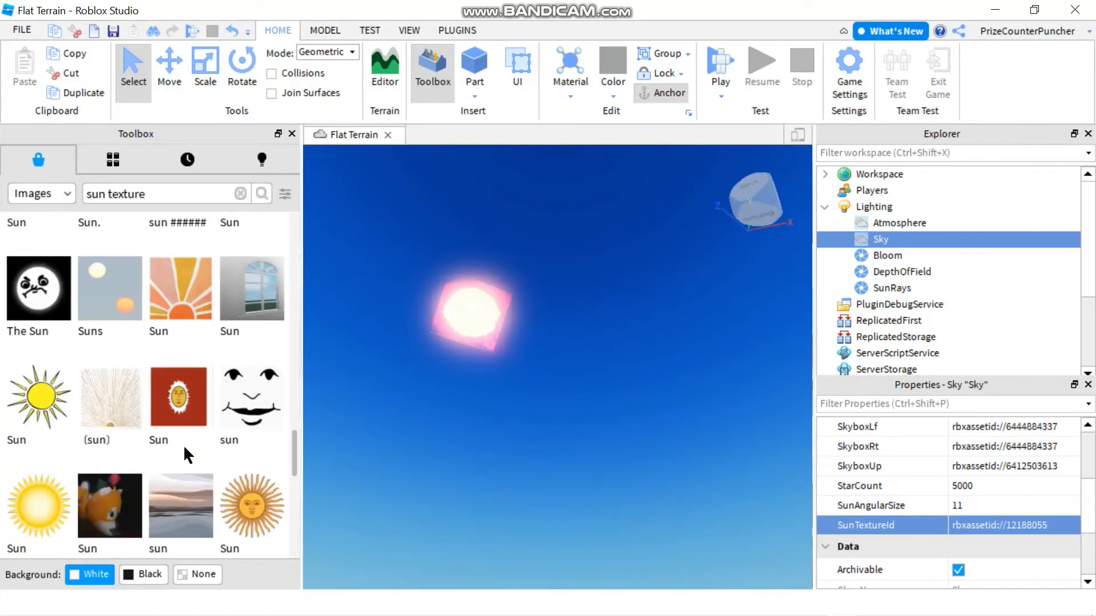
{"action": "scroll", "coordinate": [183, 445], "scroll_direction": "down", "scroll_amount": 3}
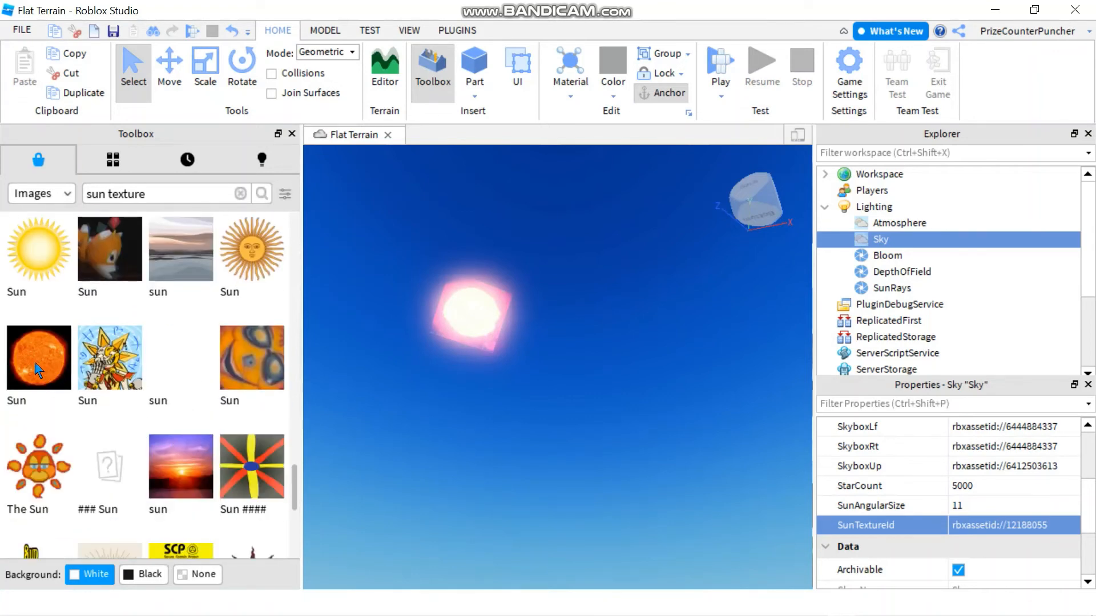
{"action": "right_click", "coordinate": [34, 360]}
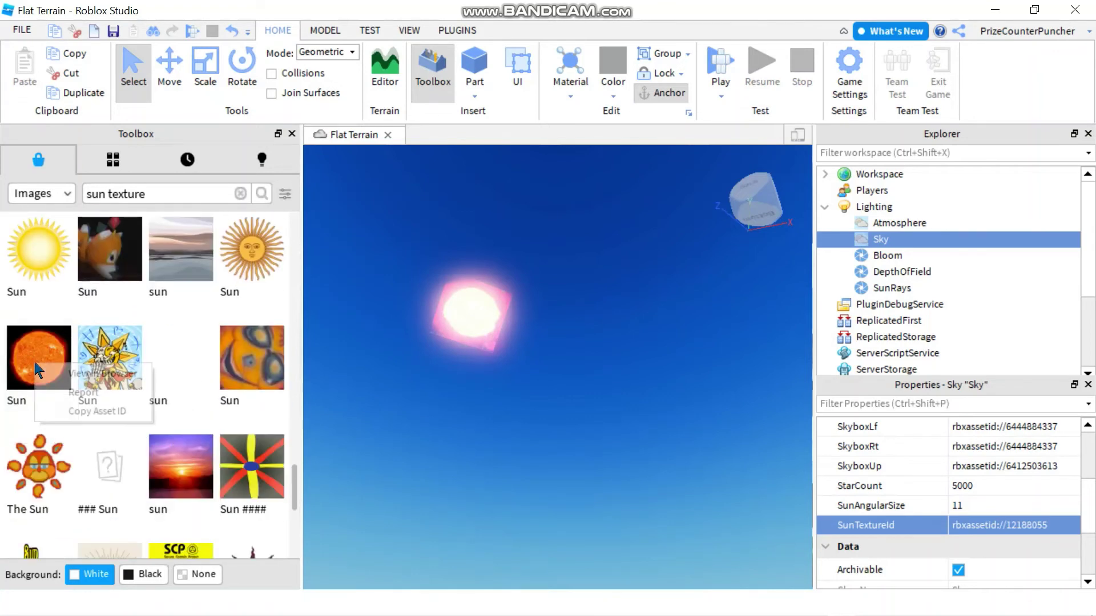
{"action": "left_click", "coordinate": [77, 412]}
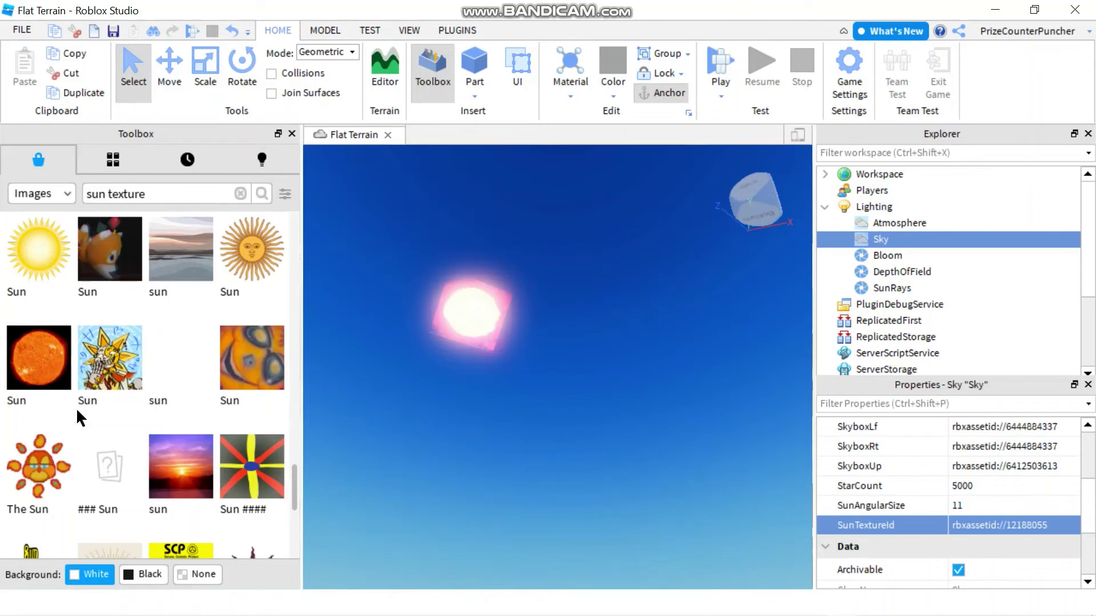
{"action": "left_click", "coordinate": [1030, 527]}
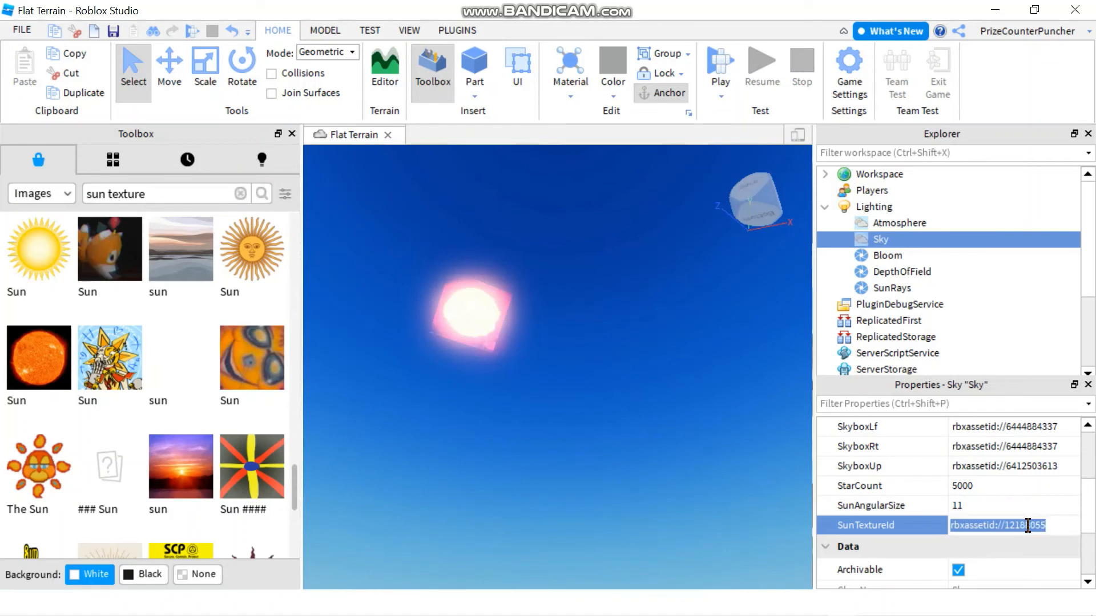
{"action": "key", "text": "ctrl+v"}
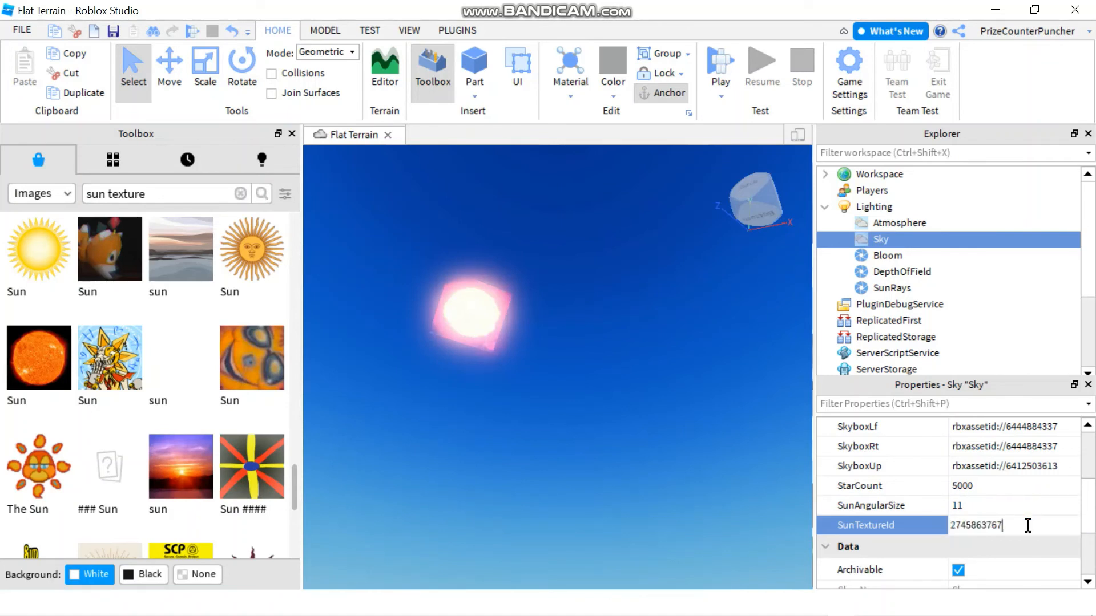
{"action": "key", "text": "Return"}
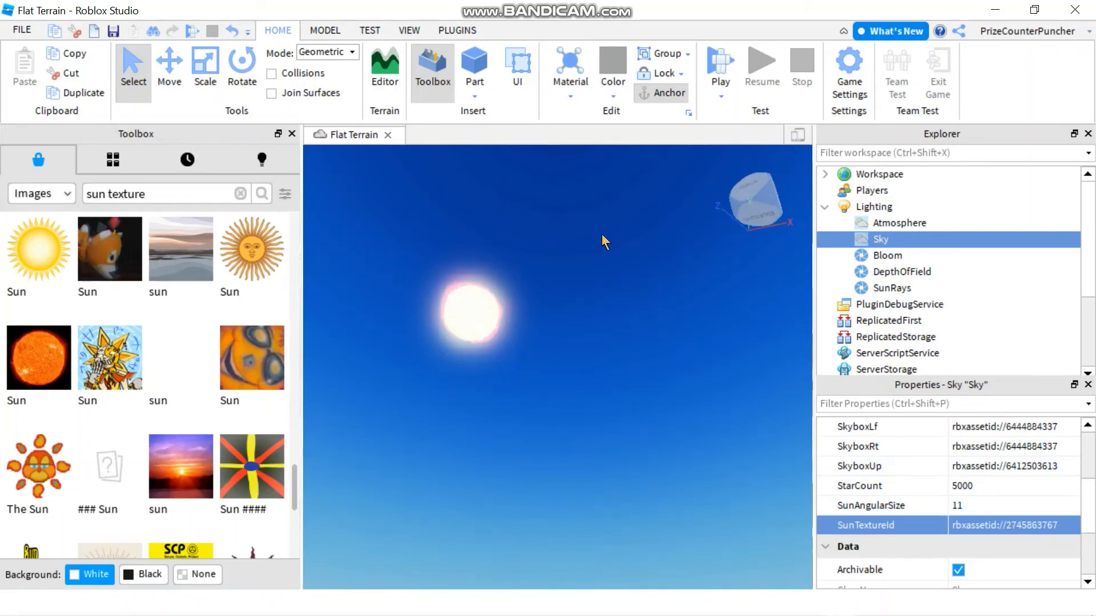
Start a playtest of the Flat Terrain place from the Home ribbon.
{"action": "left_click", "coordinate": [720, 69]}
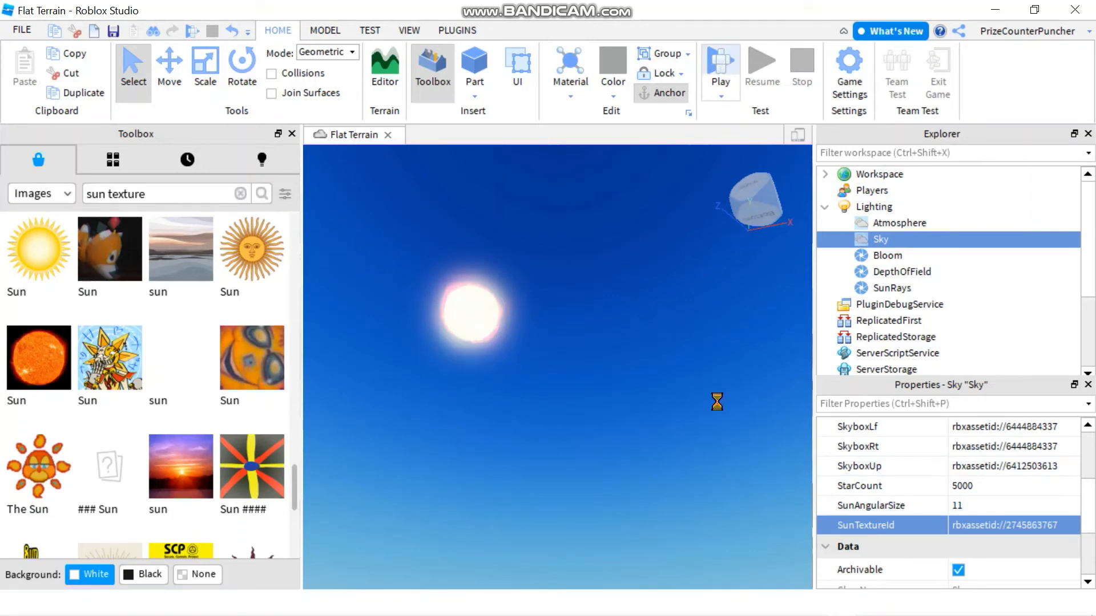